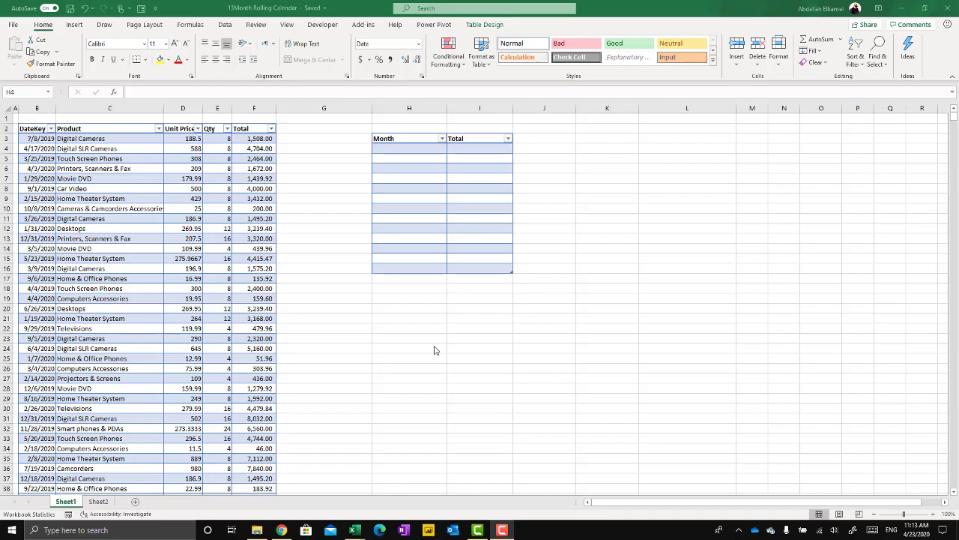
# Enter the test formula =DATE(2020,4,1) in cell H19 below the Month/Total table.
pyautogui.click(412, 301)
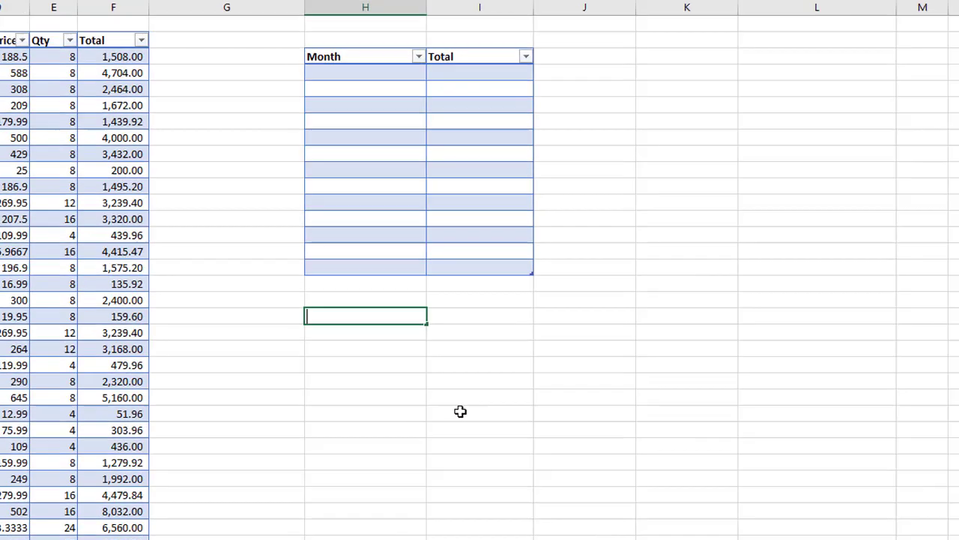
pyautogui.write('=date')
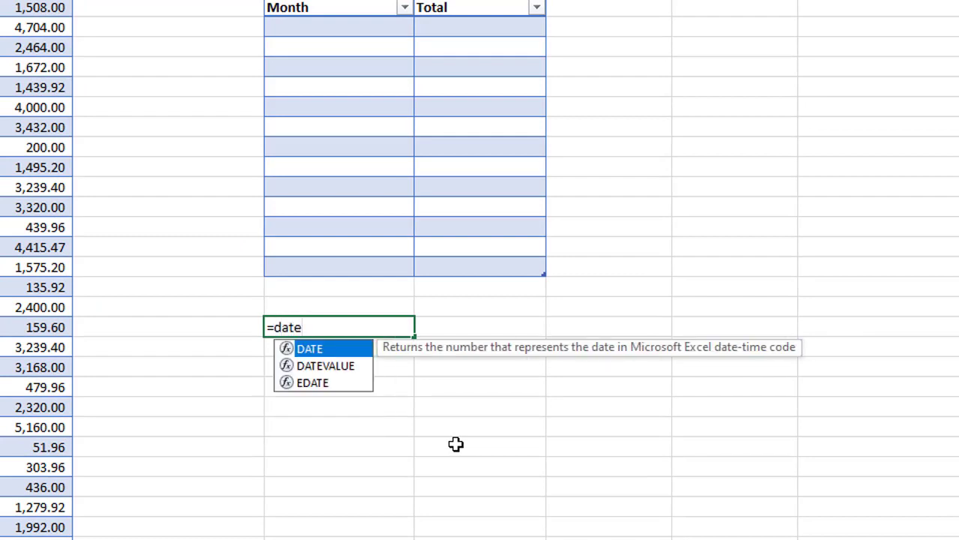
pyautogui.press('Tab')
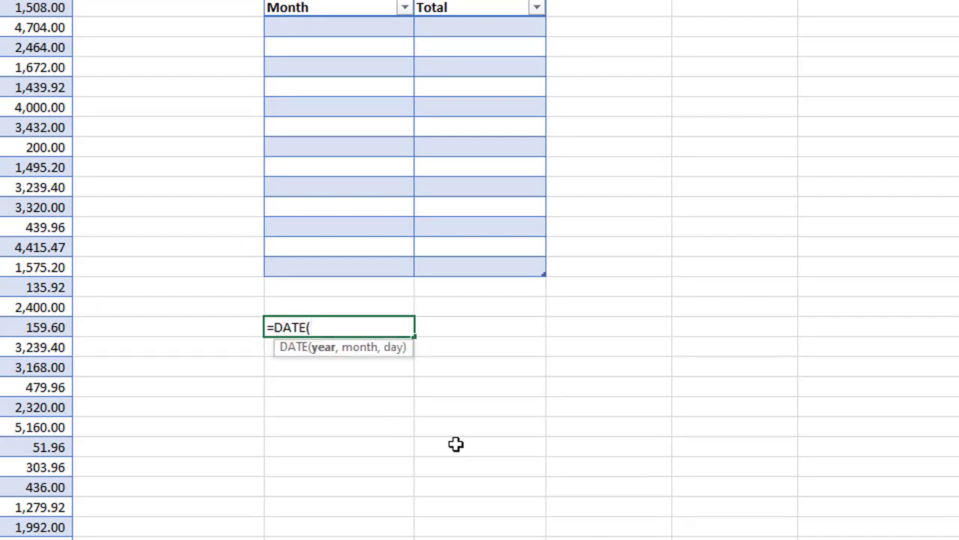
pyautogui.write('2020,4')
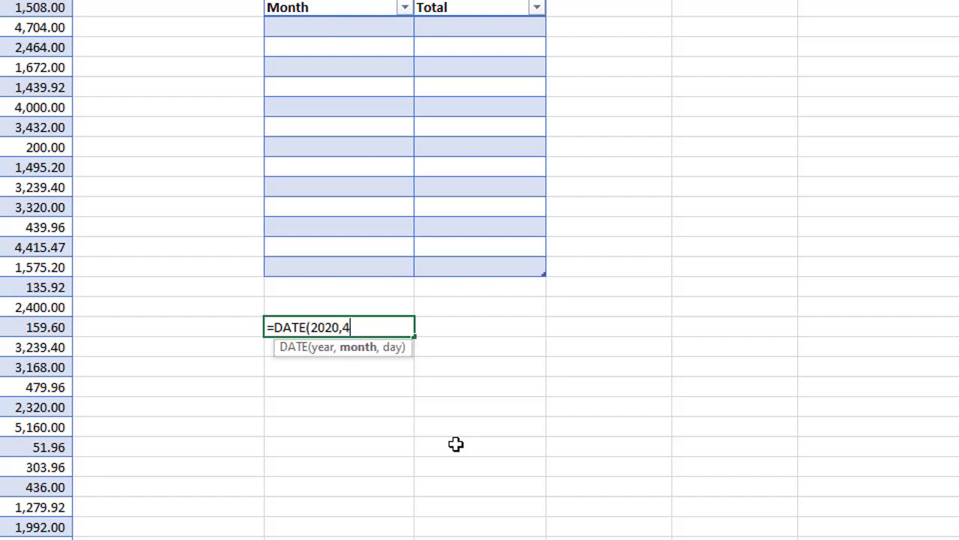
pyautogui.write(',1')
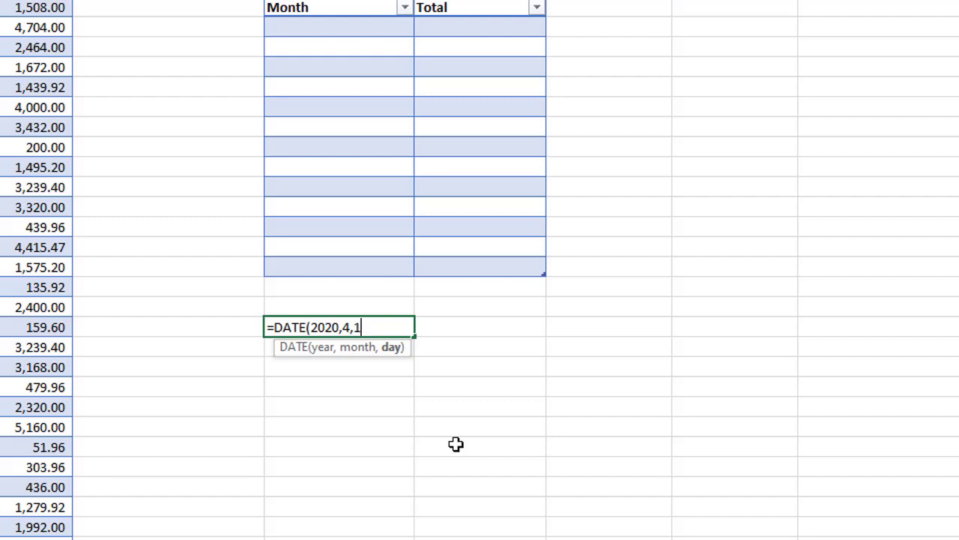
pyautogui.write(')')
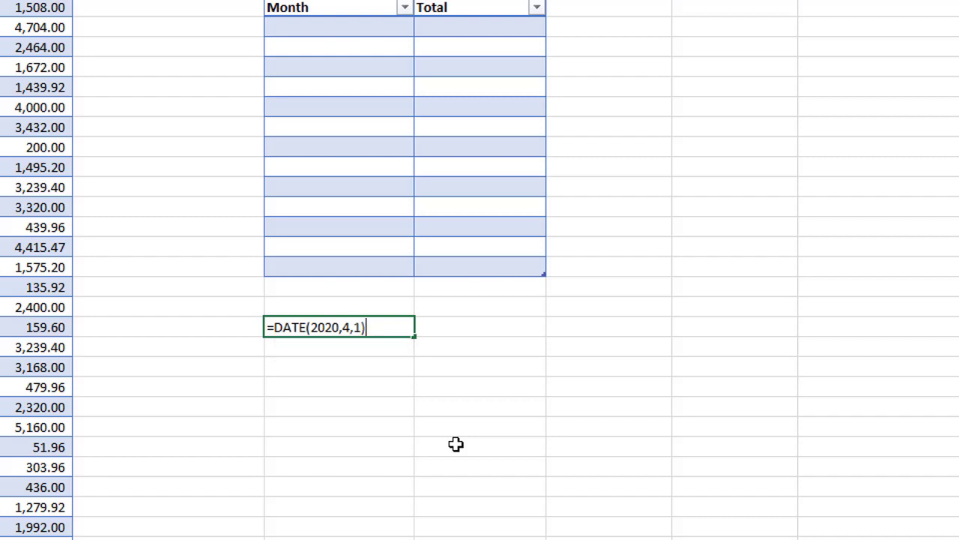
pyautogui.press('Return')
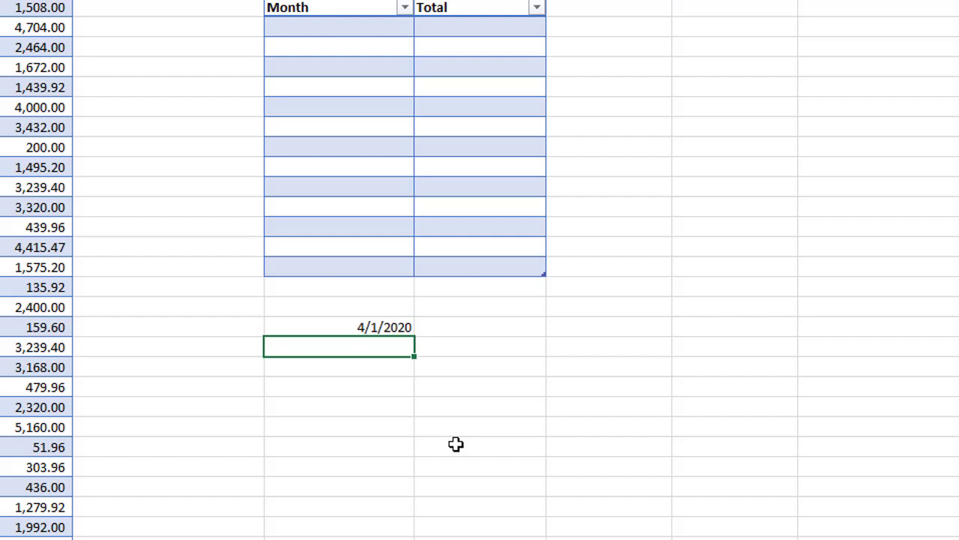
# Change the month argument of the DATE test formula in H19 to 15, and clear the cell.
pyautogui.press('Up')
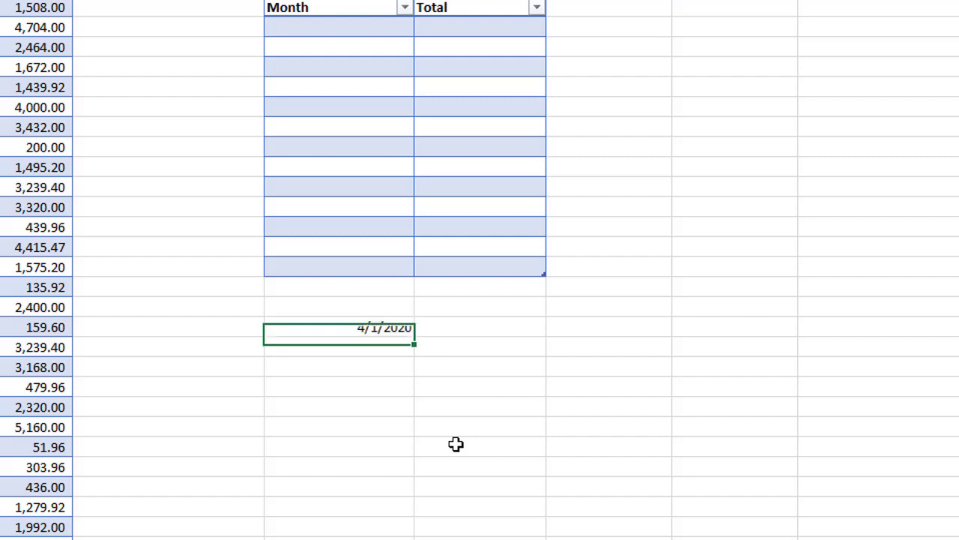
pyautogui.doubleClick(349, 323)
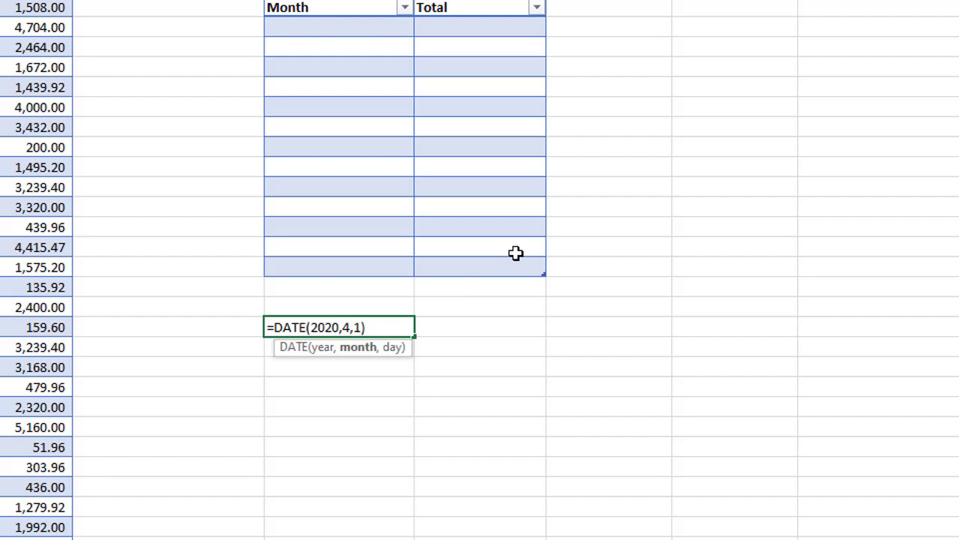
pyautogui.press('BackSpace')
pyautogui.write('15')
pyautogui.press('Return')
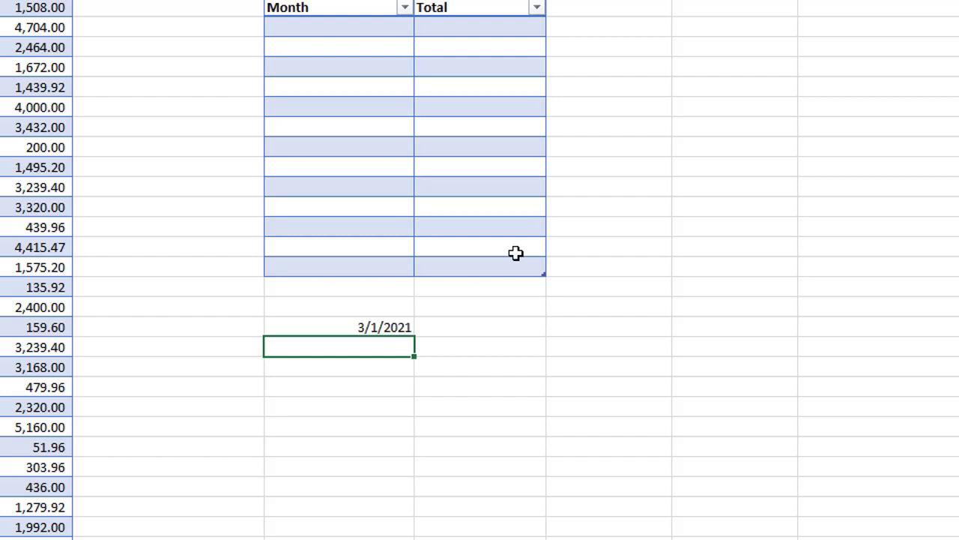
pyautogui.press('Up')
pyautogui.press('Delete')
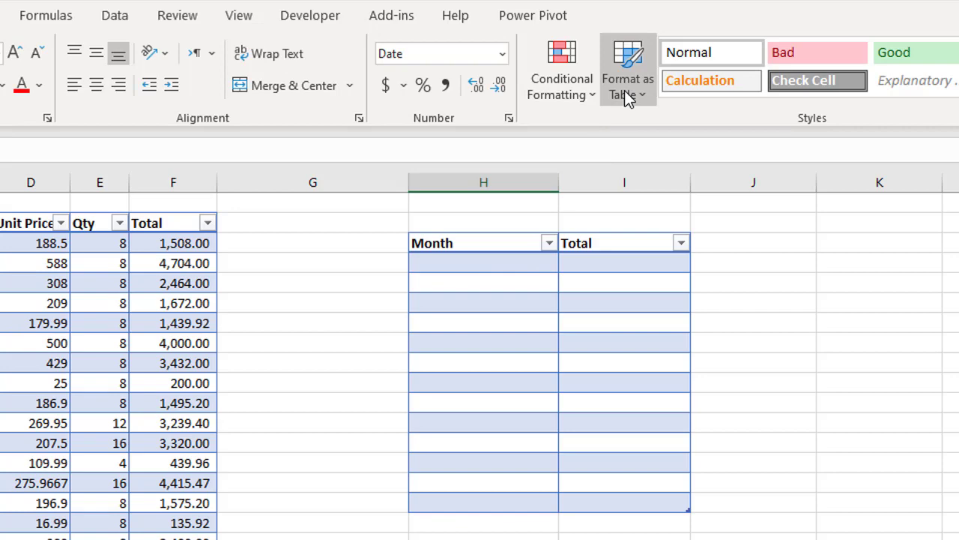
pyautogui.click(475, 249)
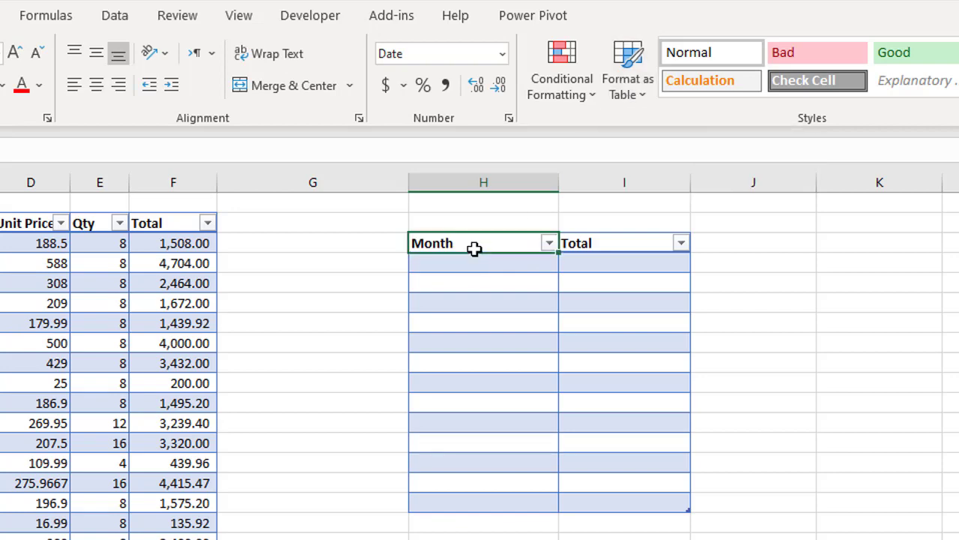
pyautogui.click(582, 234)
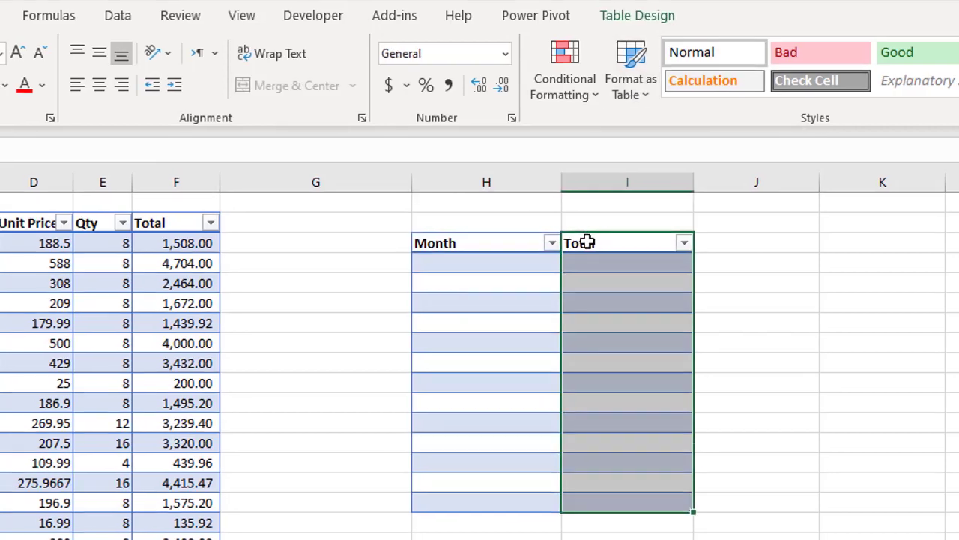
pyautogui.click(587, 241)
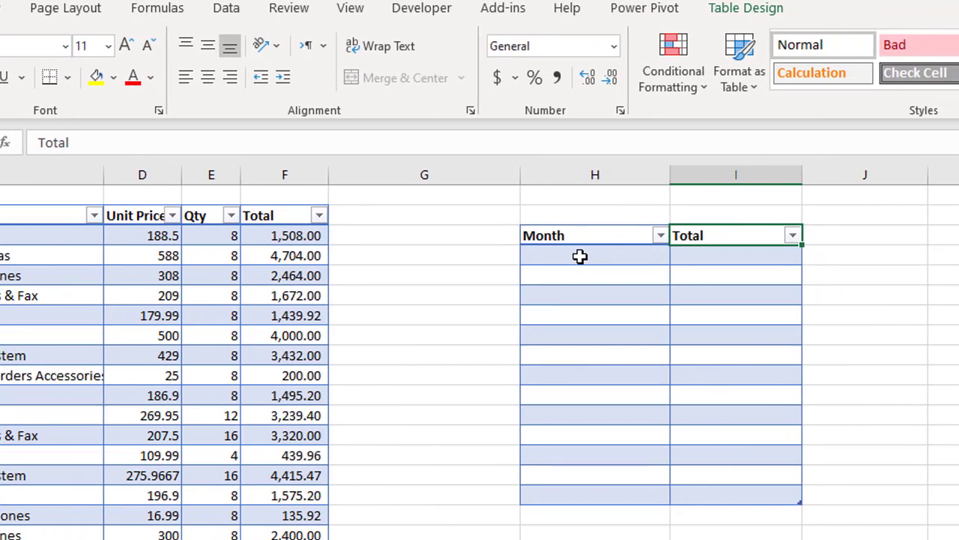
pyautogui.click(803, 256)
# Apply the Date number format to the empty Month column cells H4:H16.
pyautogui.moveTo(575, 258); pyautogui.dragTo(585, 495)
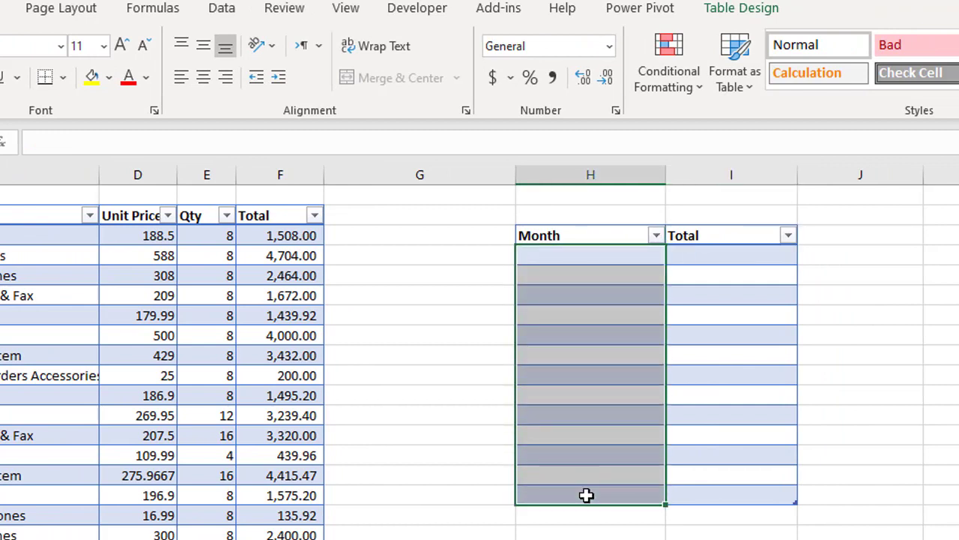
pyautogui.hotkey('ctrl', 'shift', '3')
pyautogui.click(585, 347)
pyautogui.click(571, 253)
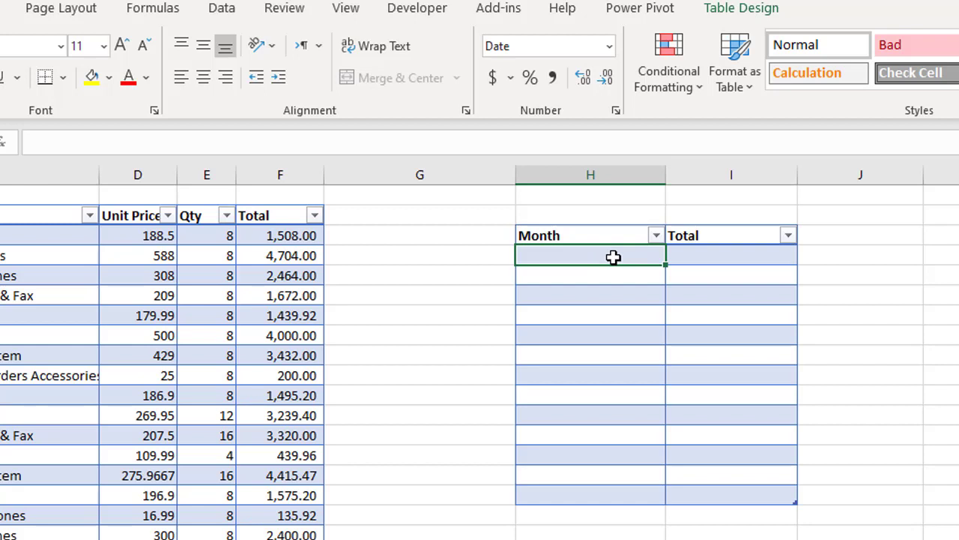
pyautogui.click(598, 489)
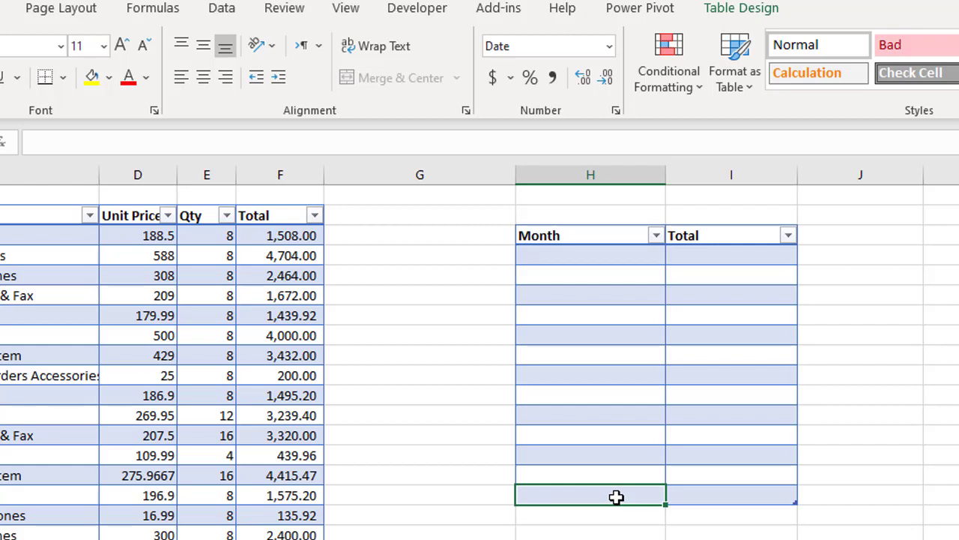
pyautogui.click(613, 276)
pyautogui.click(601, 303)
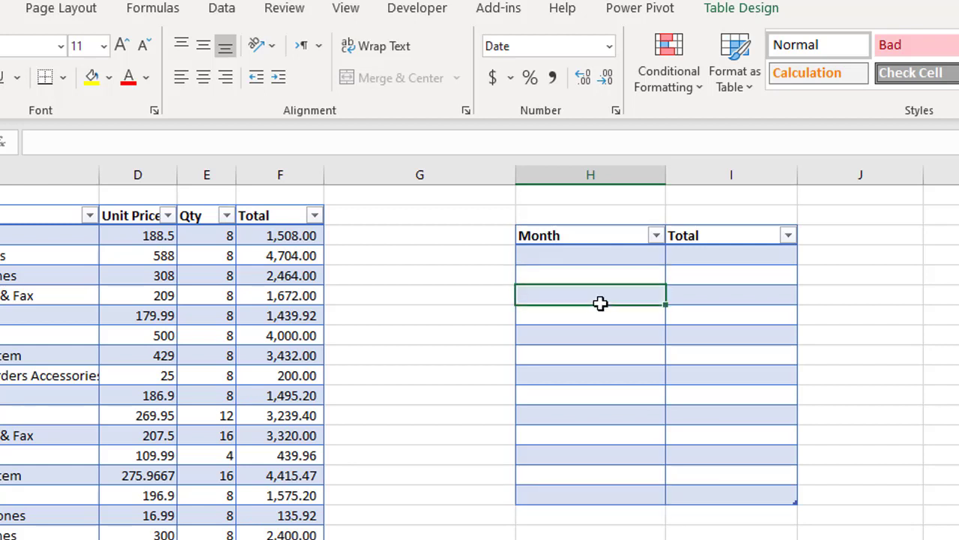
pyautogui.click(583, 497)
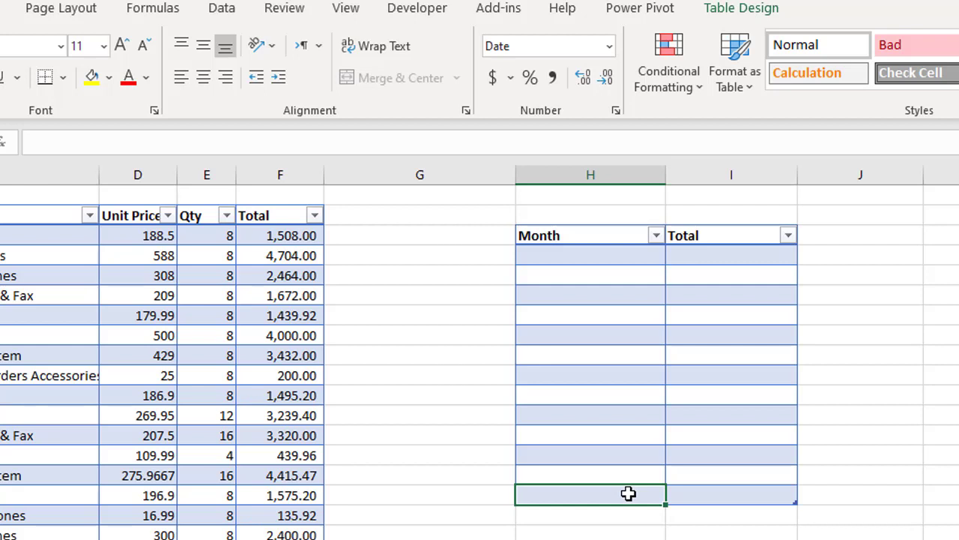
# Begin a DATE formula in H4, the first Month cell, with YEAR(TODAY())-1 as the year argument.
pyautogui.click(614, 260)
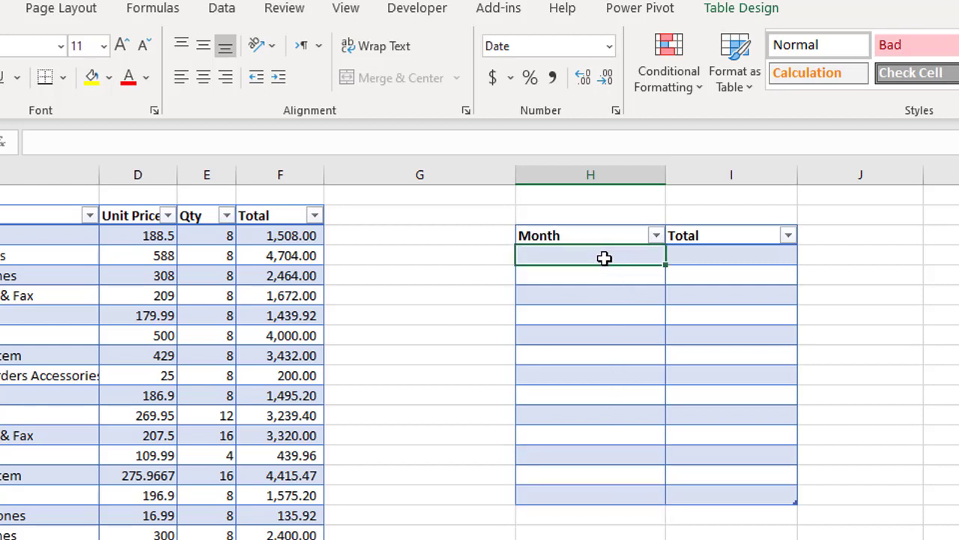
pyautogui.write('=')
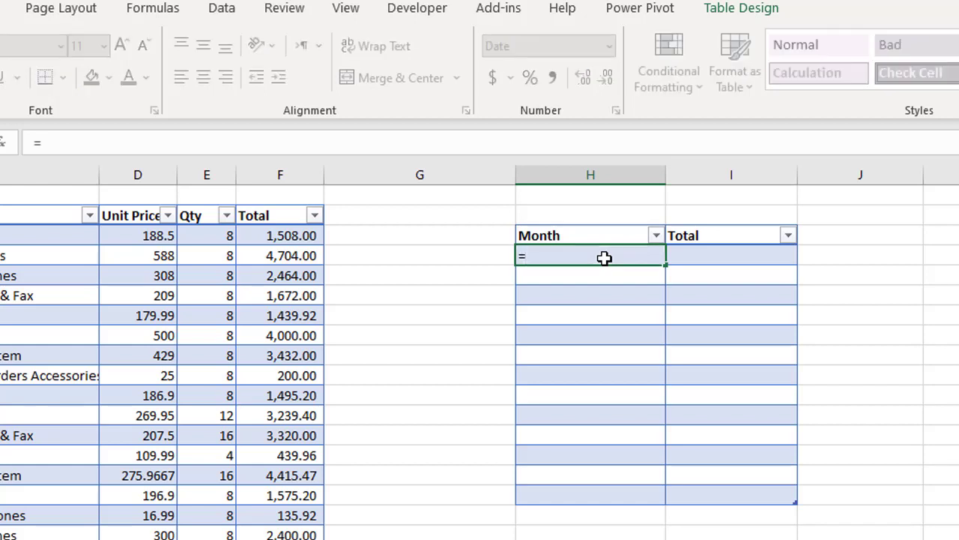
pyautogui.click(206, 143)
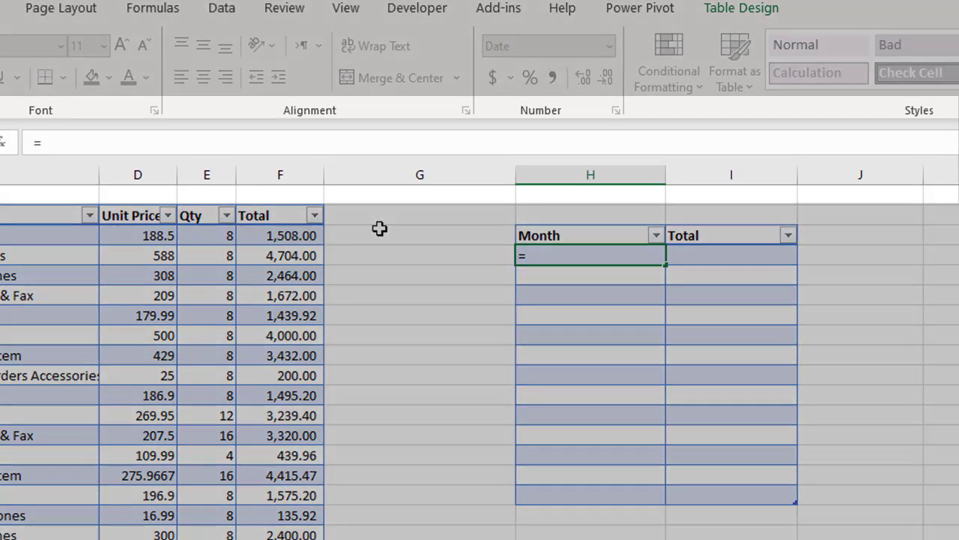
pyautogui.write('date')
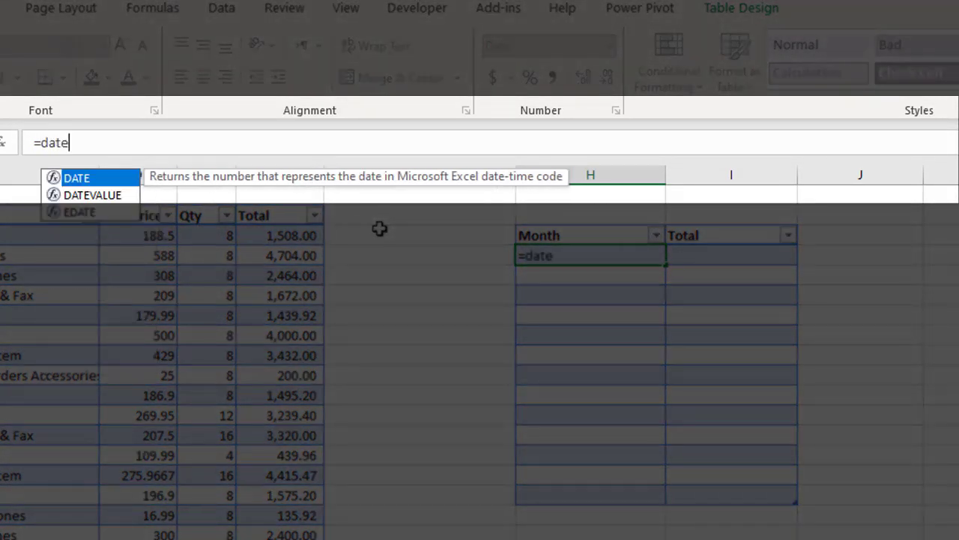
pyautogui.press('Tab')
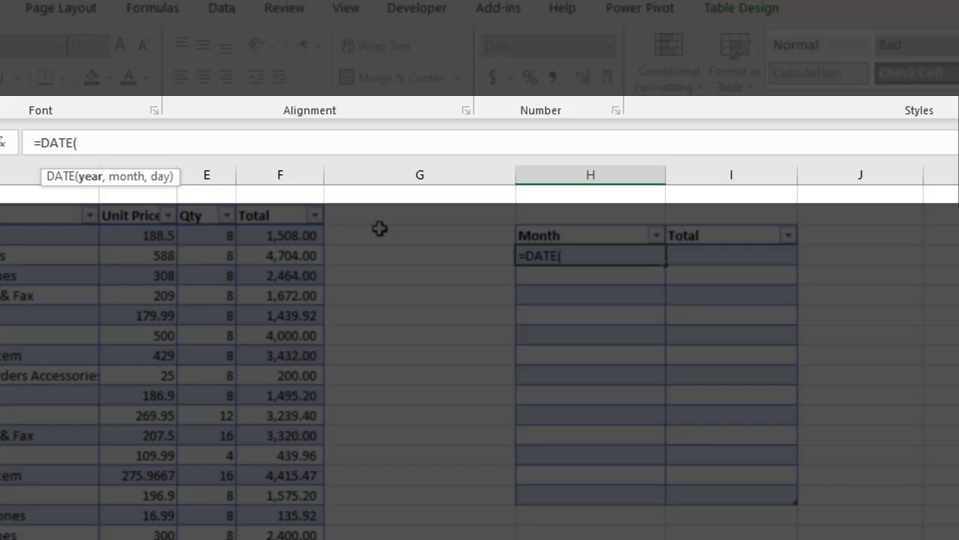
pyautogui.write('year')
pyautogui.press('Tab')
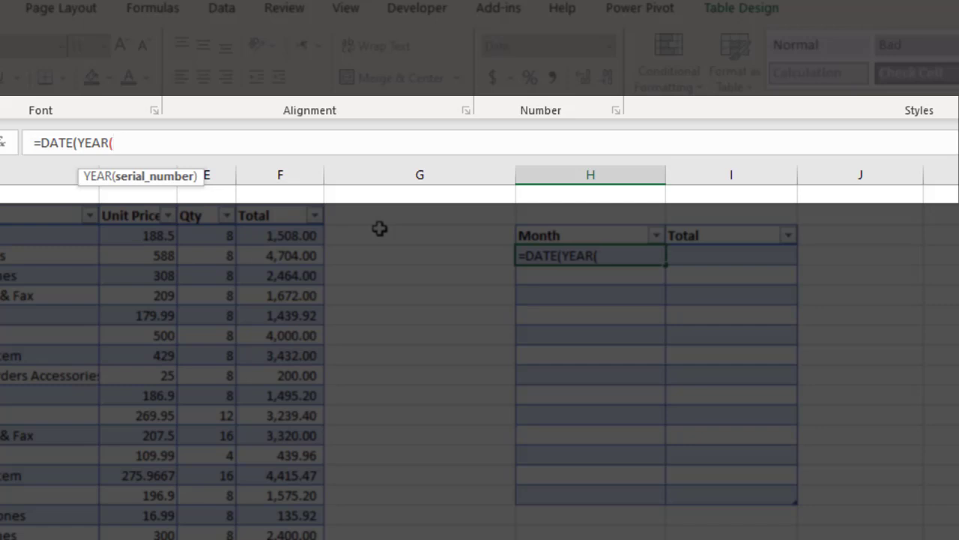
pyautogui.write('today')
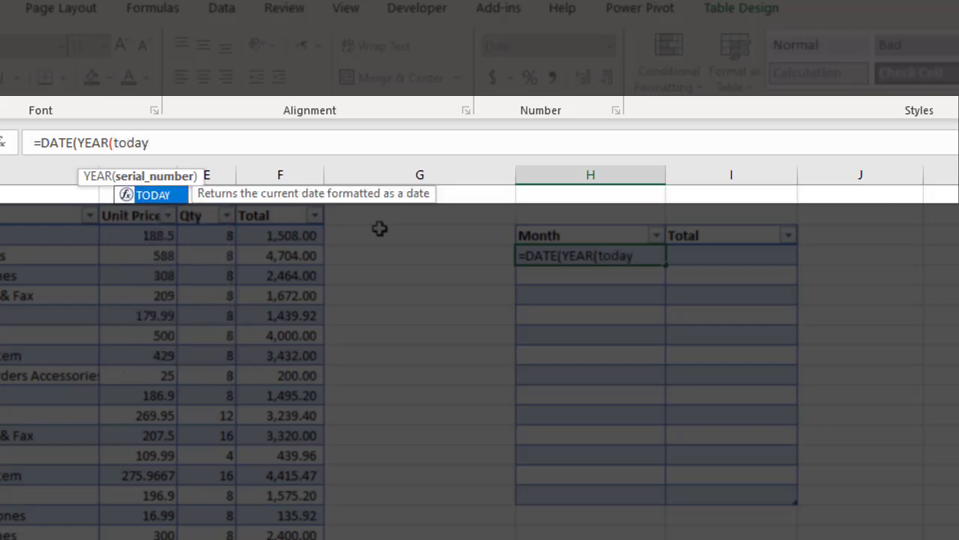
pyautogui.press('Tab')
pyautogui.write(')')
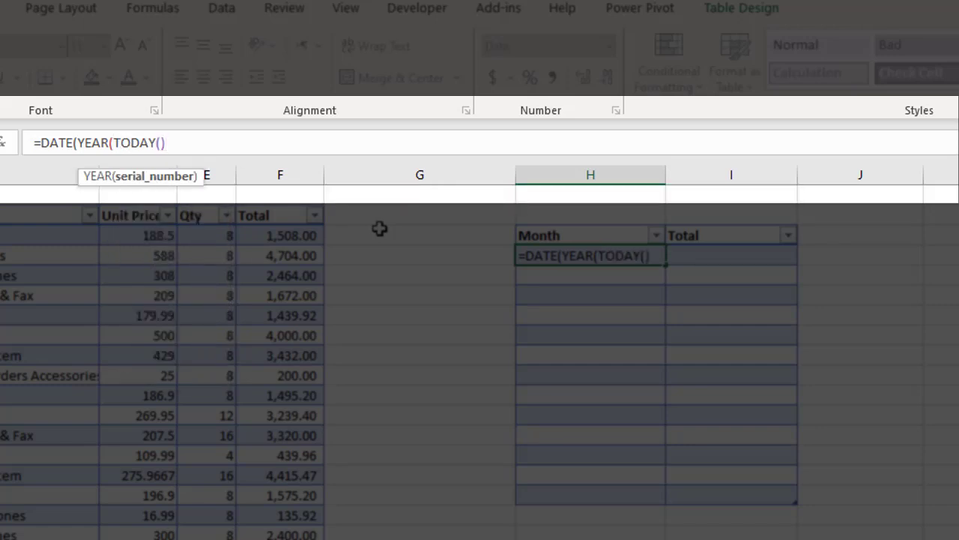
pyautogui.write(')')
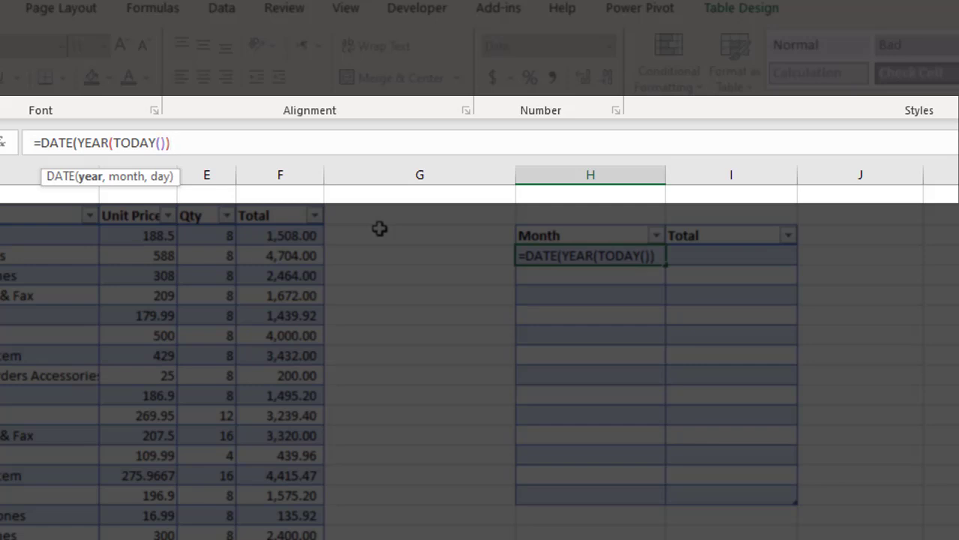
pyautogui.write('-1,')
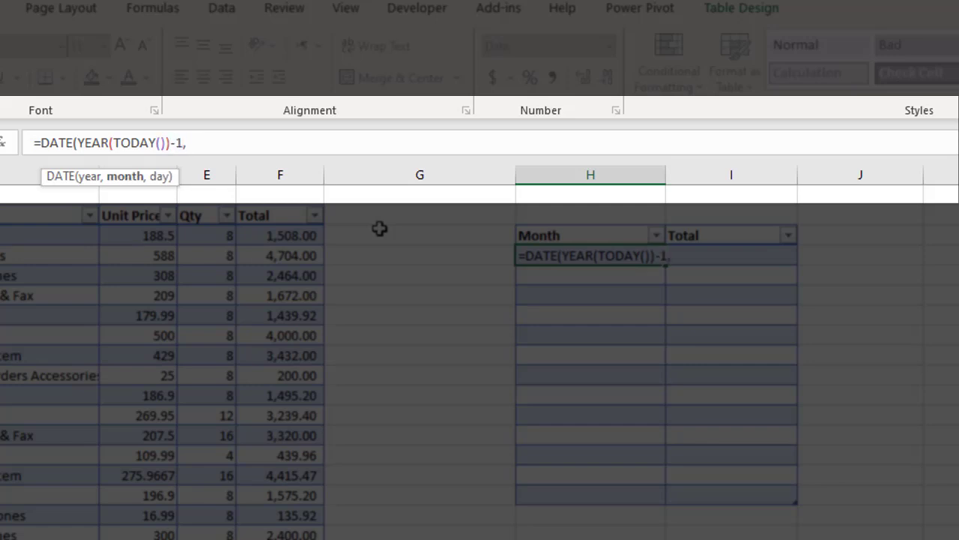
# Complete the DATE formula in H4 with MONTH(TODAY()) as the month and 1 as the day, and enter it.
pyautogui.write('month')
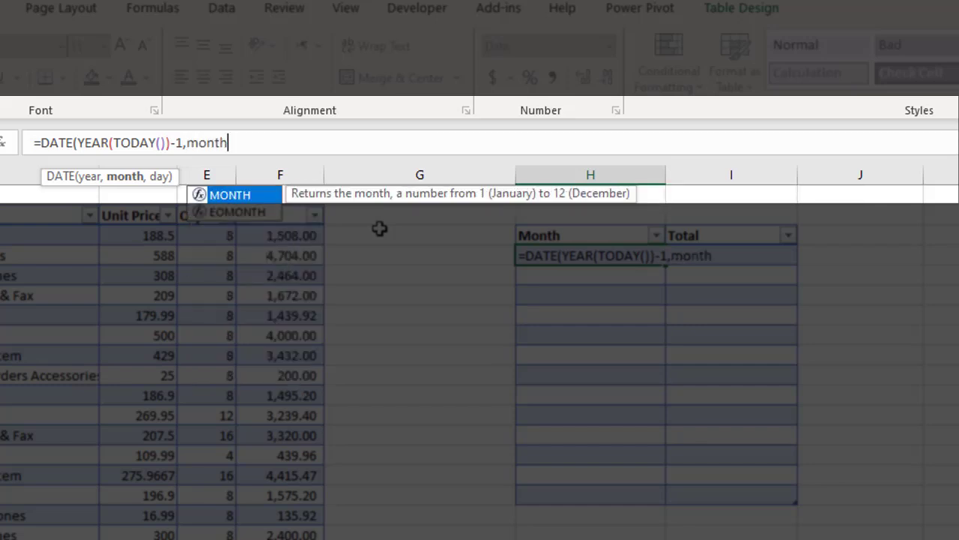
pyautogui.press('Tab')
pyautogui.write('today')
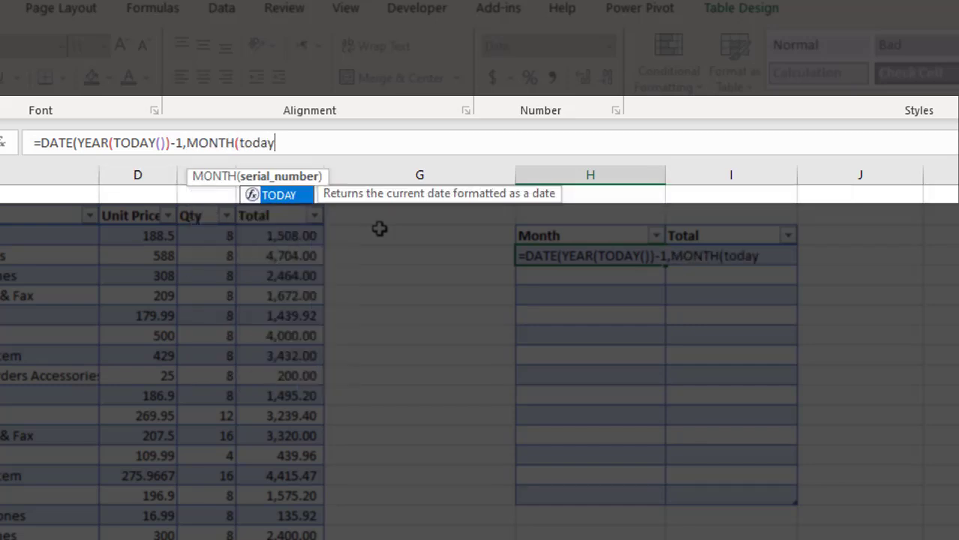
pyautogui.press('Tab')
pyautogui.write('))')
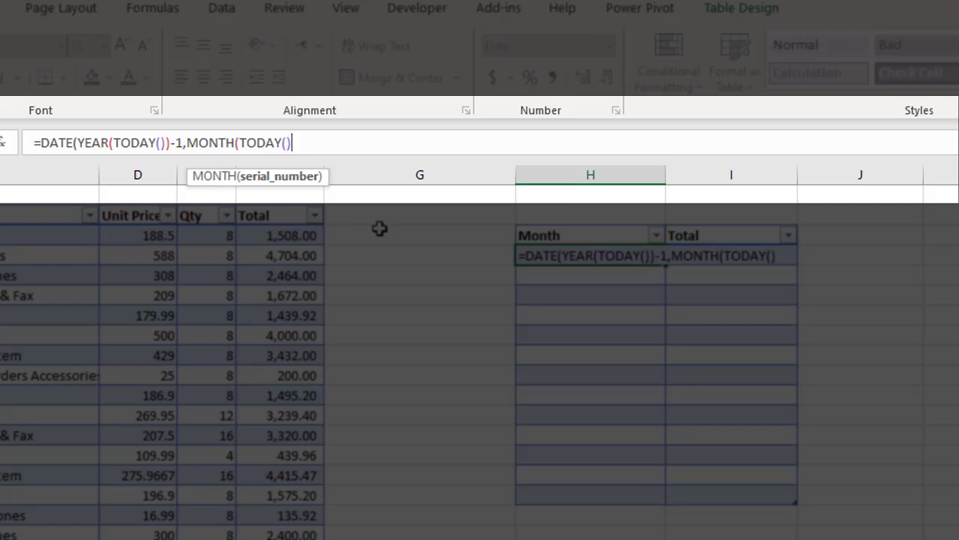
pyautogui.write(',')
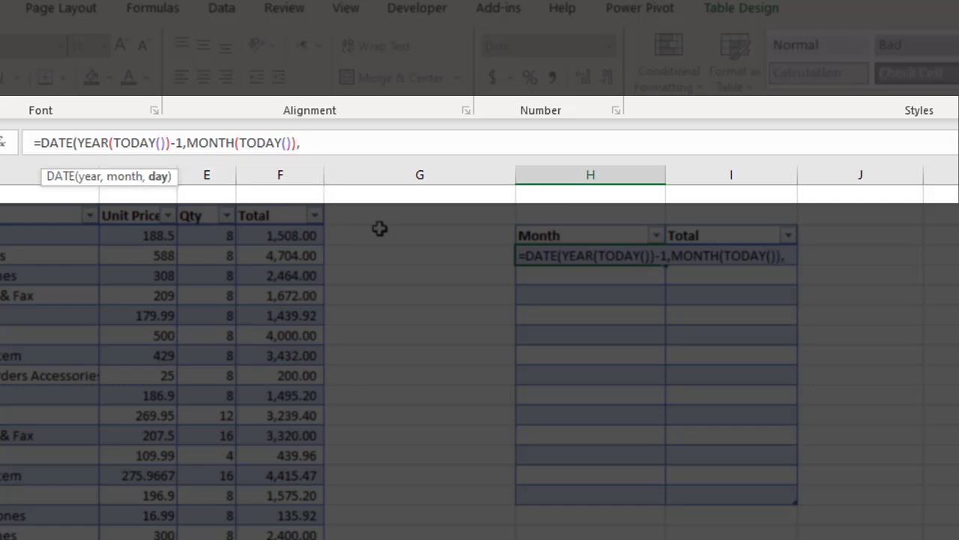
pyautogui.write('1)')
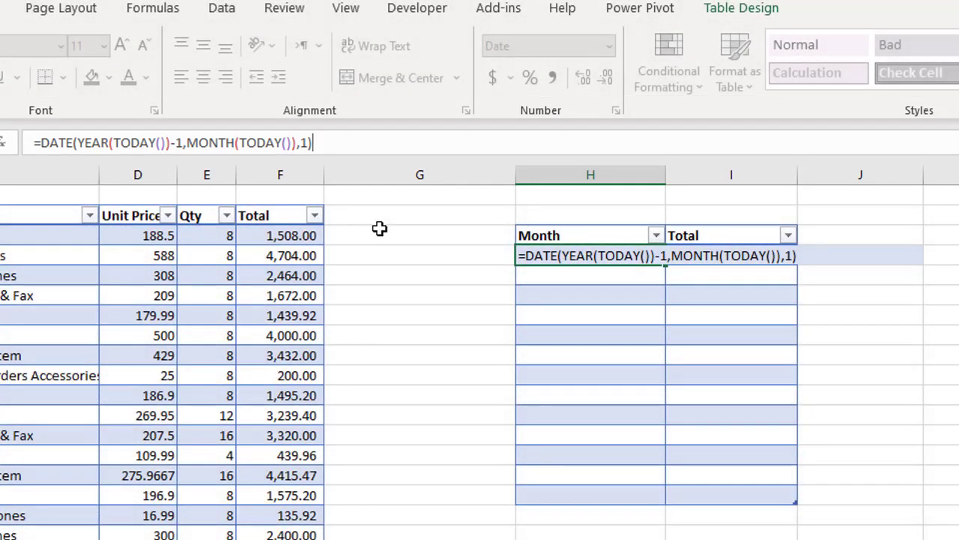
pyautogui.press('Return')
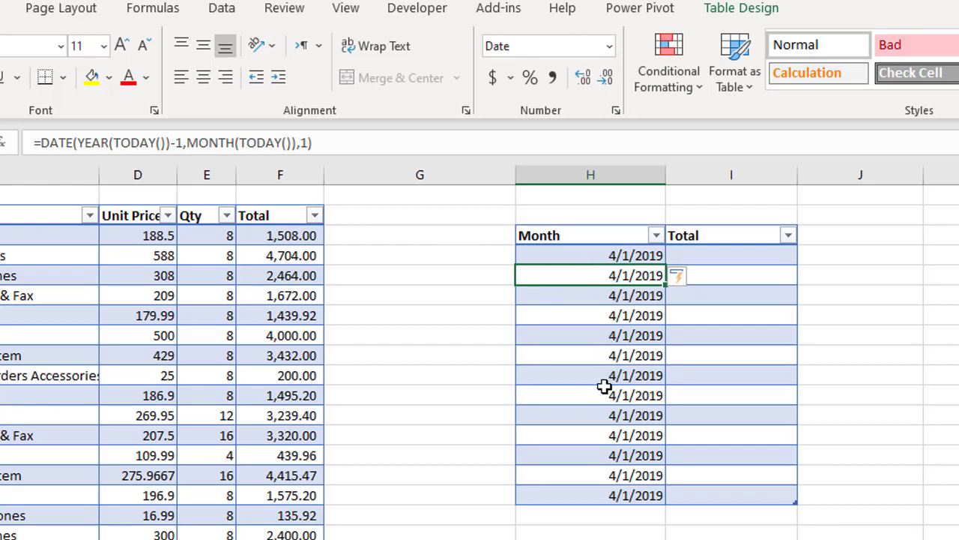
pyautogui.click(601, 259)
pyautogui.click(599, 274)
pyautogui.click(585, 294)
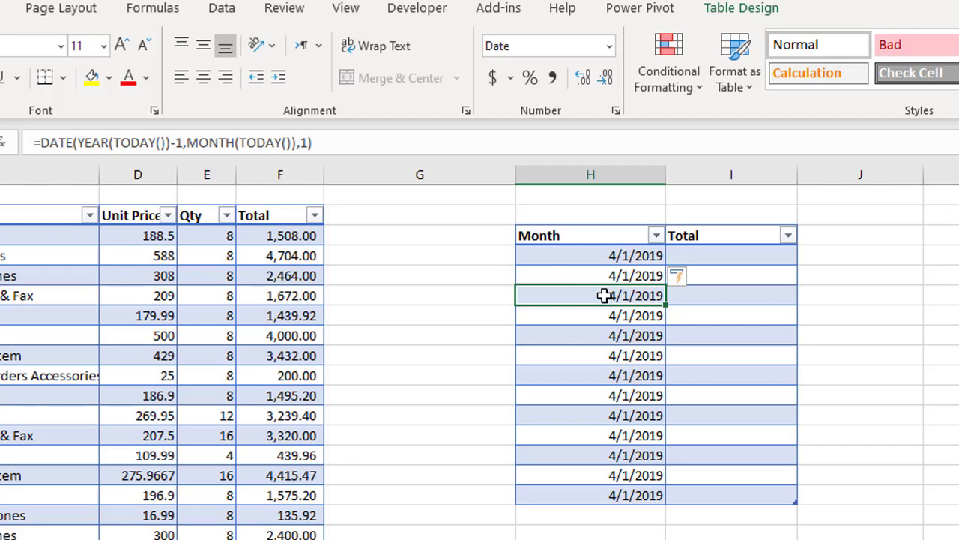
pyautogui.click(584, 237)
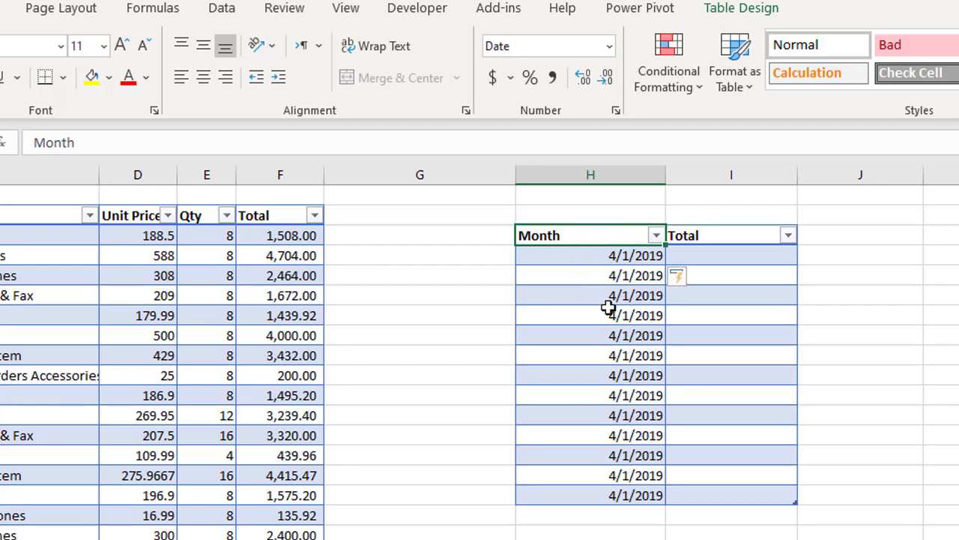
pyautogui.click(619, 271)
# Add +ROW() after MONTH(TODAY()) in the month argument of the DATE formula in H4.
pyautogui.click(616, 256)
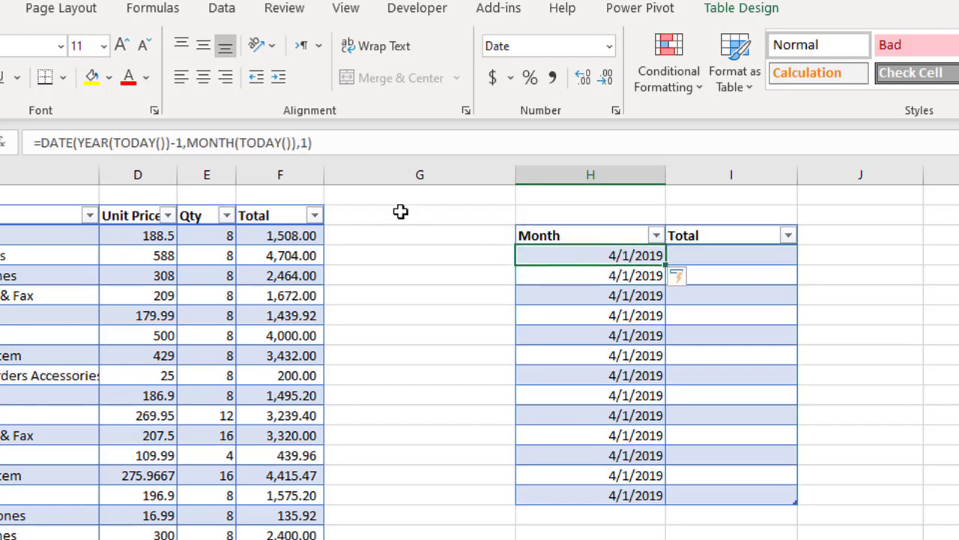
pyautogui.click(296, 143)
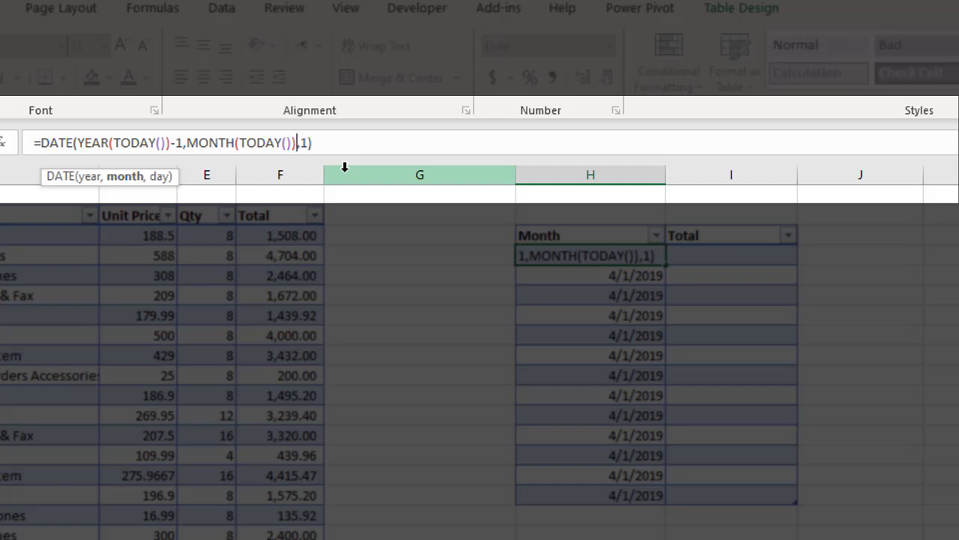
pyautogui.write('+')
pyautogui.write('row')
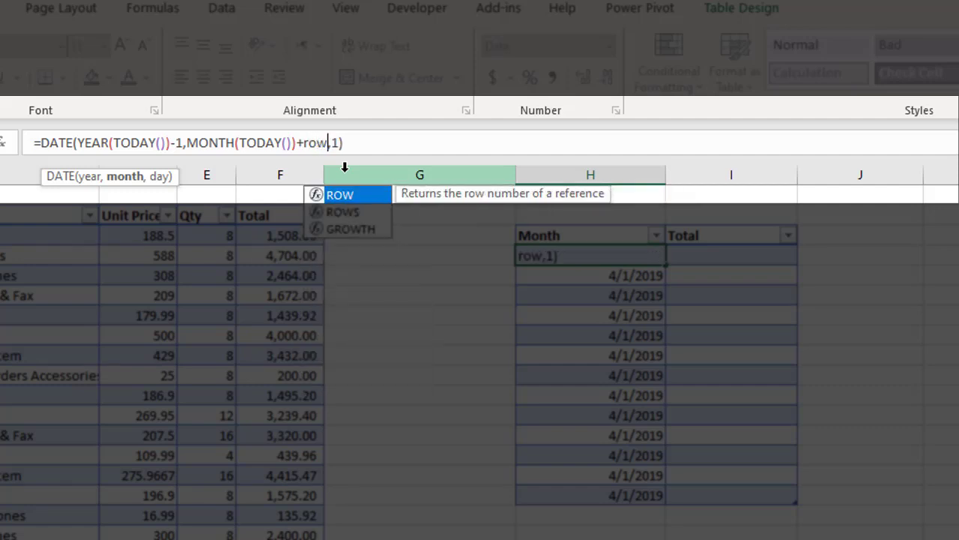
pyautogui.press('Tab')
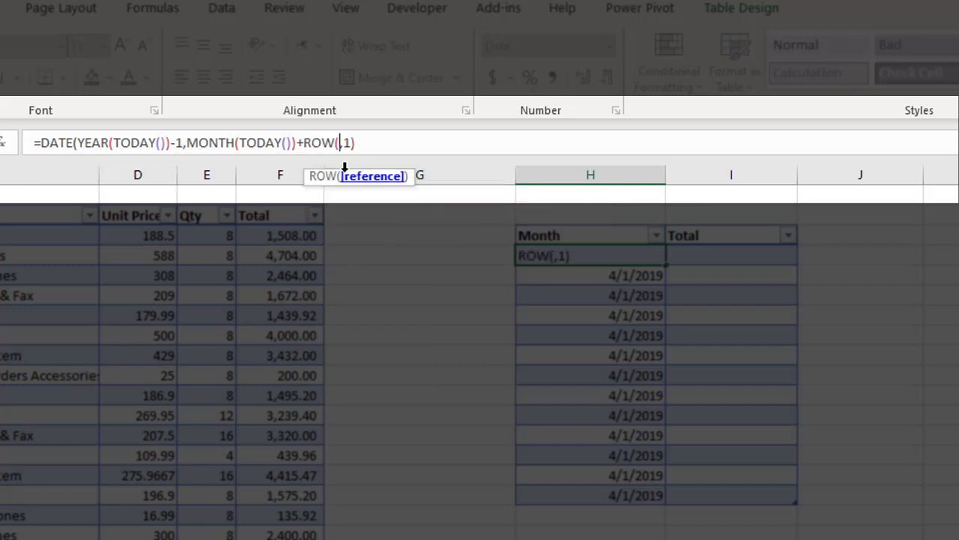
pyautogui.write(')')
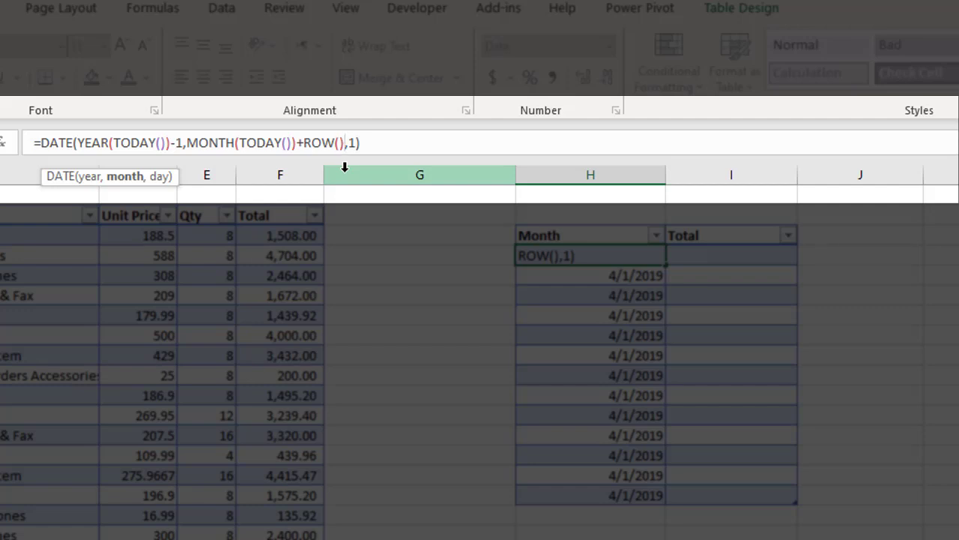
# Subtract ROW(Table2[#Headers]) from the month argument in H4, referencing the calendar table's header row, and enter the formula.
pyautogui.write('-row')
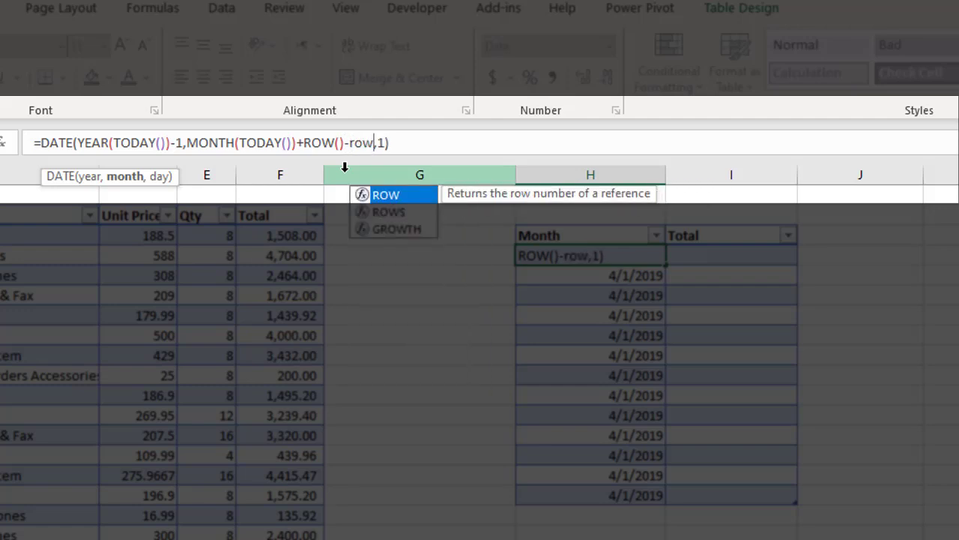
pyautogui.press('Tab')
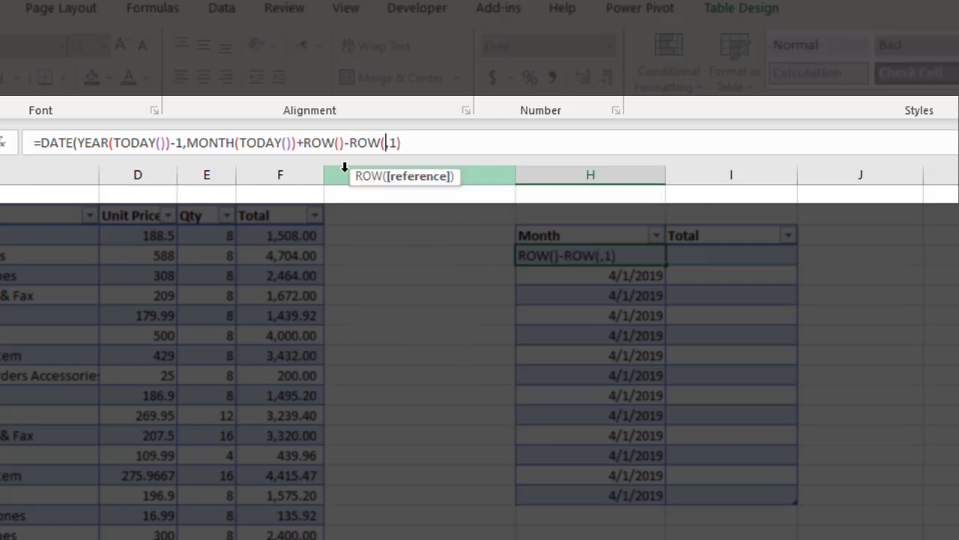
pyautogui.click(520, 235)
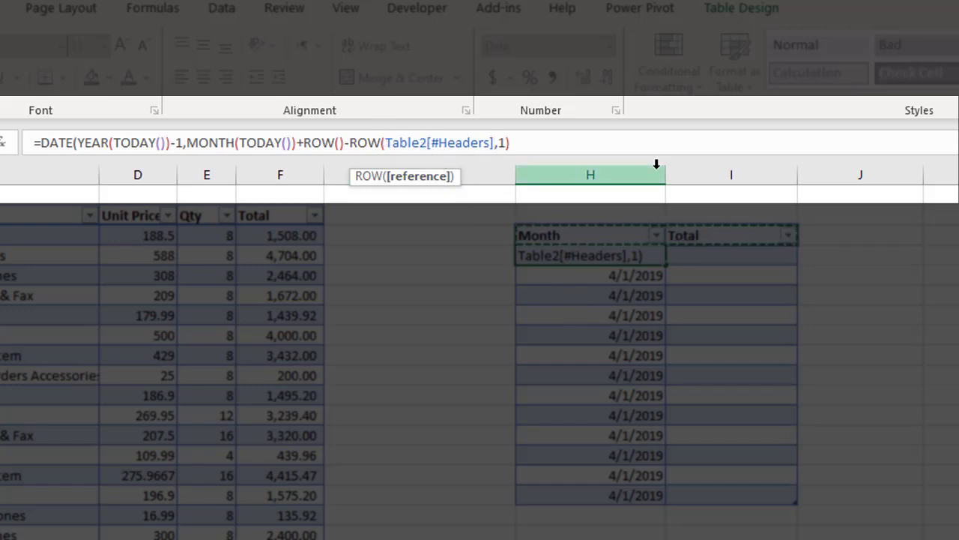
pyautogui.write(')')
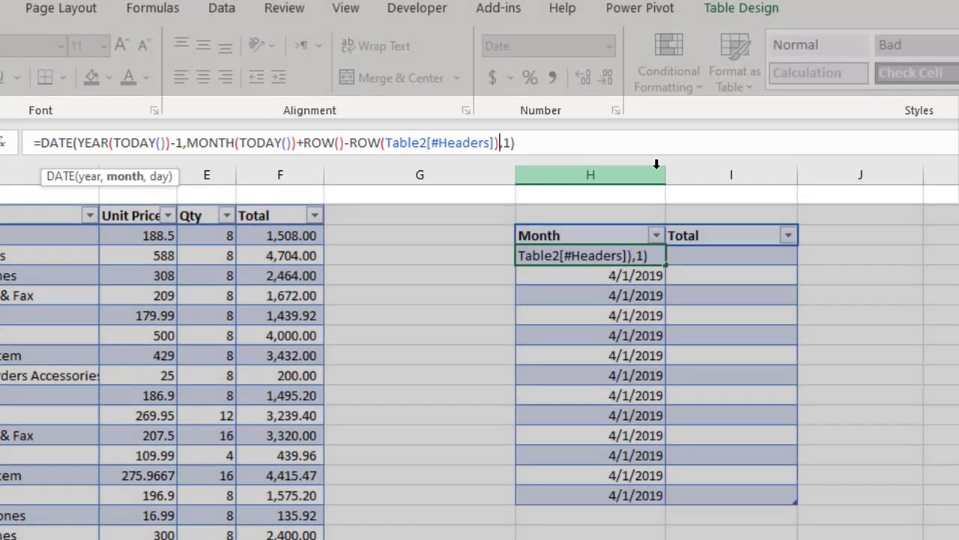
pyautogui.press('Return')
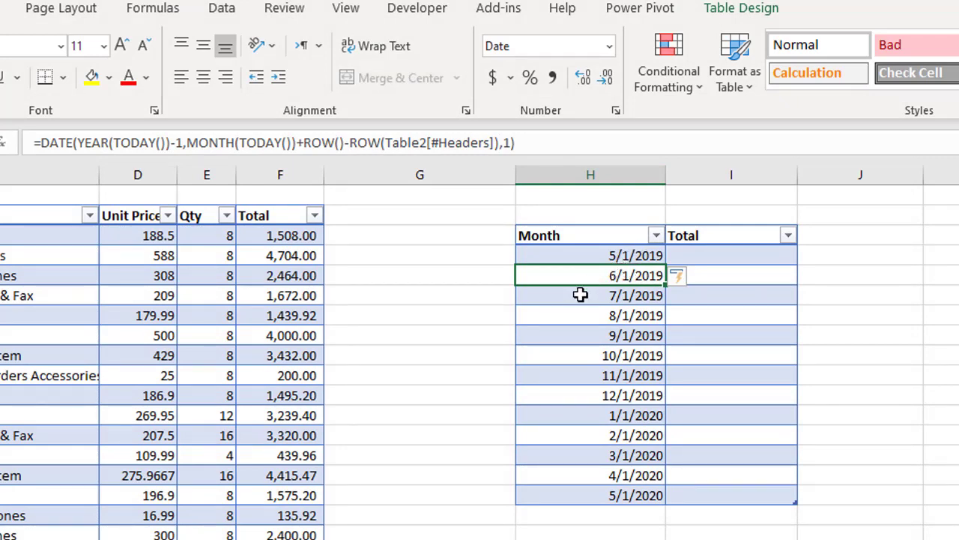
# Subtract 1 at the end of the month argument in H4's DATE formula, after ROW(Table2[#Headers]), and enter it.
pyautogui.click(588, 256)
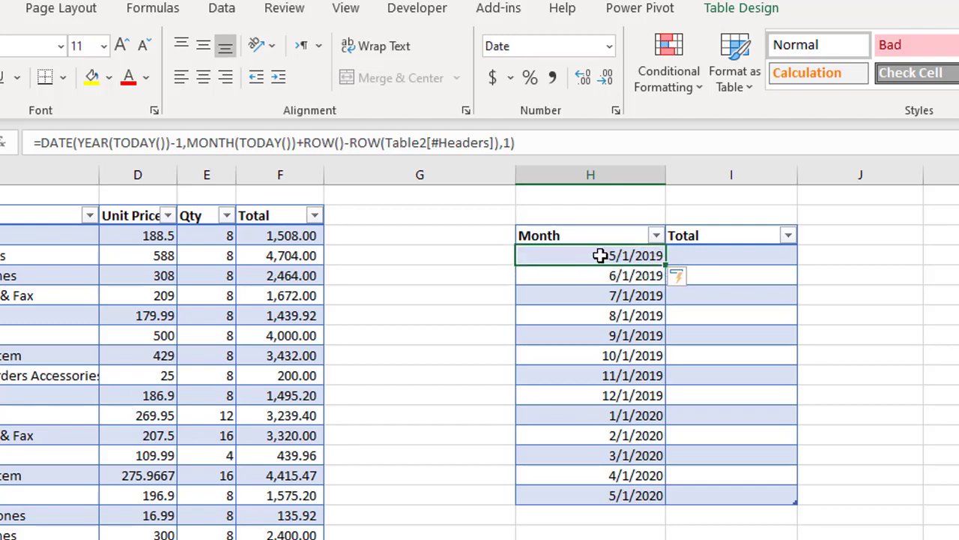
pyautogui.click(336, 143)
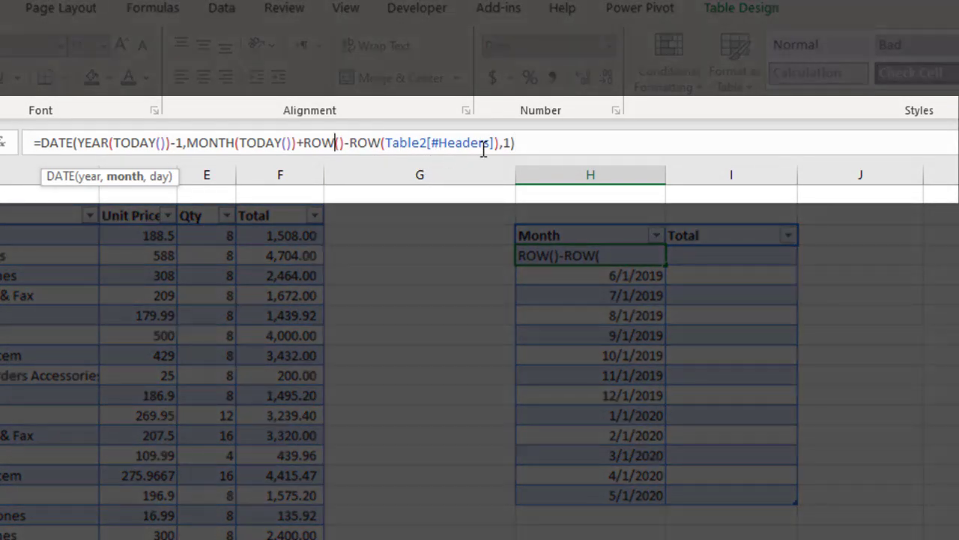
pyautogui.click(498, 143)
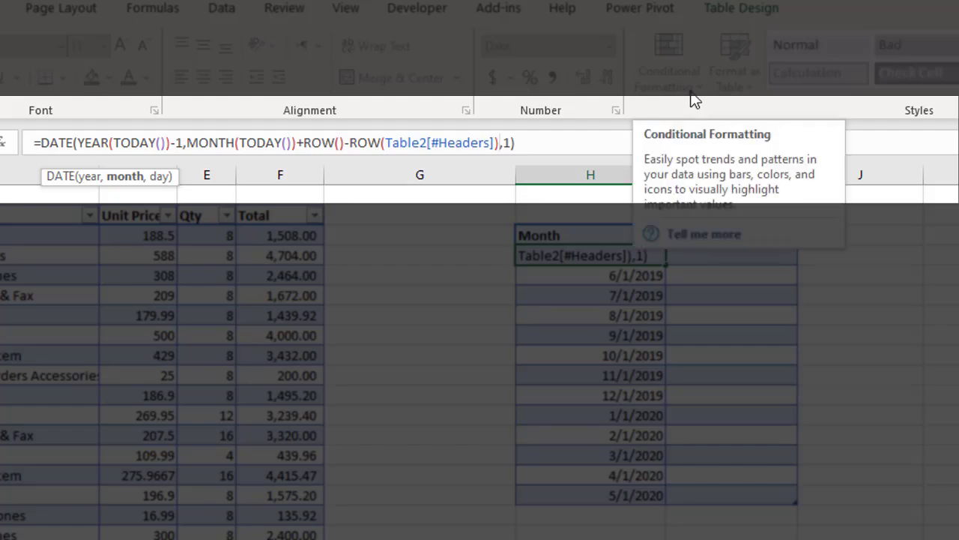
pyautogui.write('-')
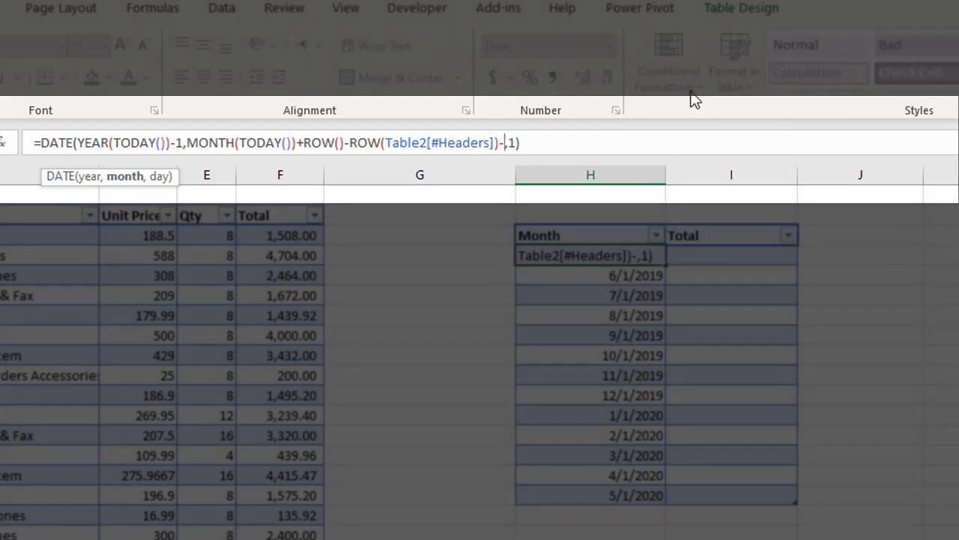
pyautogui.write('1')
pyautogui.press('Return')
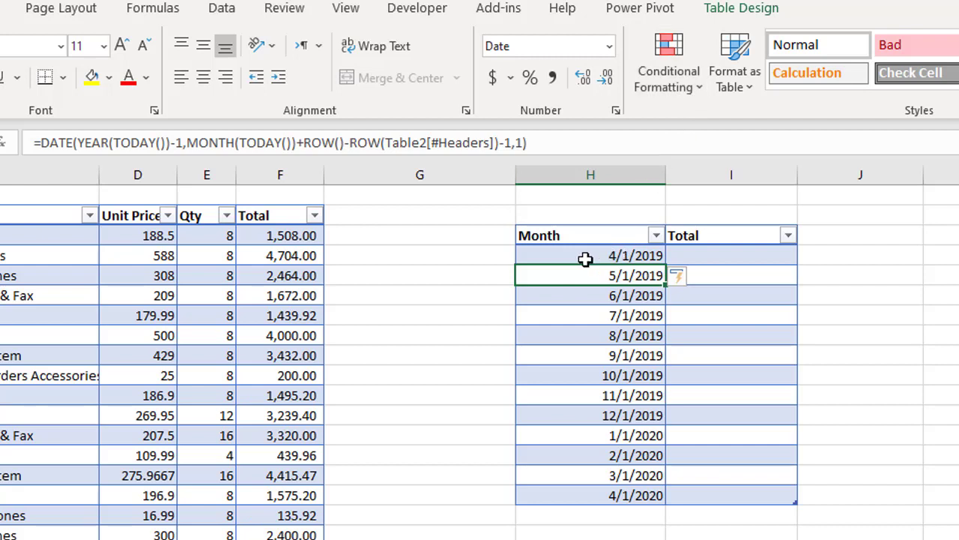
# Begin wrapping the DATE formula in H16, the last Month cell, in a TEXT function.
pyautogui.click(637, 255)
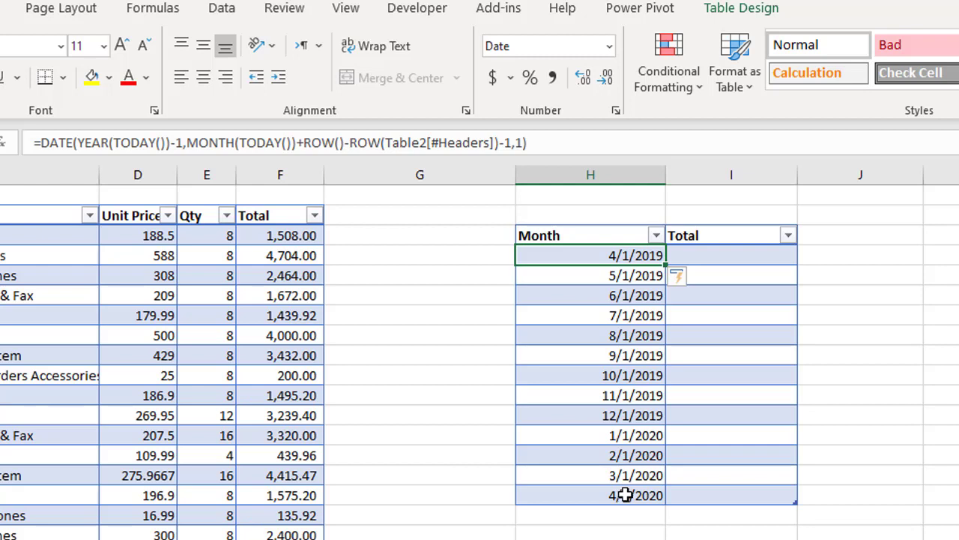
pyautogui.click(625, 495)
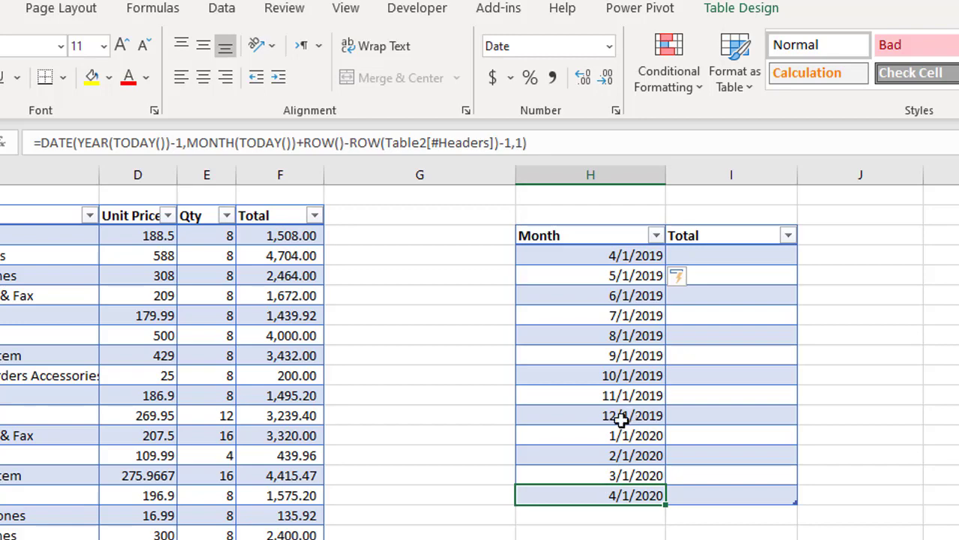
pyautogui.click(41, 143)
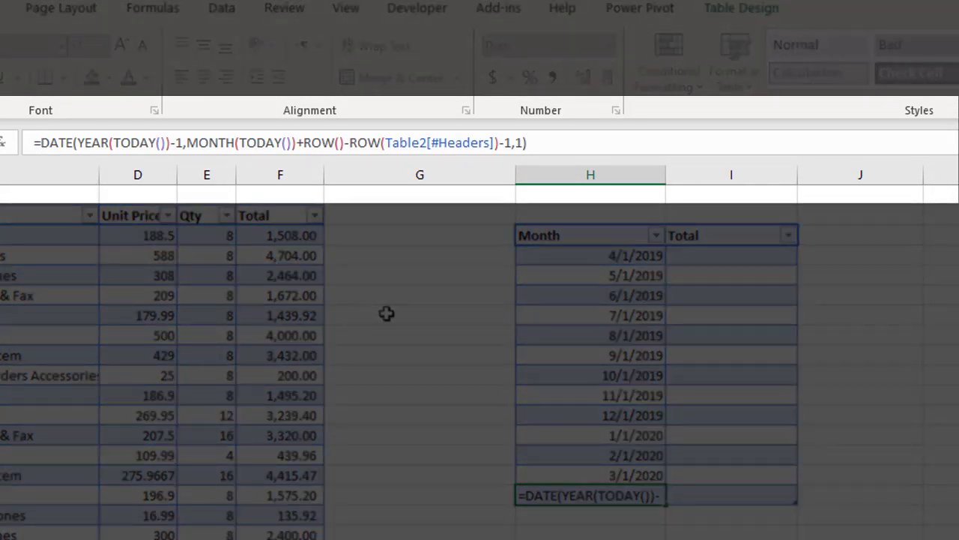
pyautogui.write('tes')
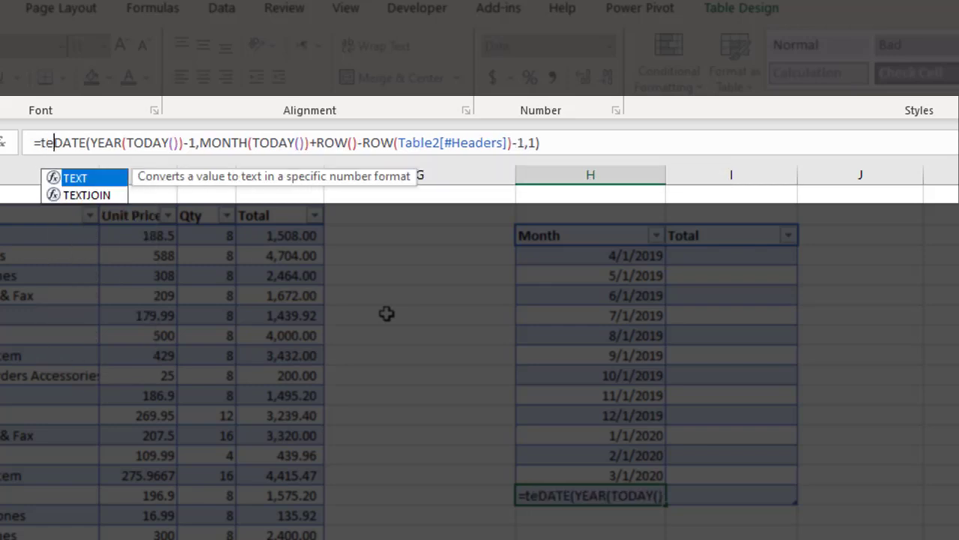
pyautogui.press('BackSpace')
pyautogui.write('xt')
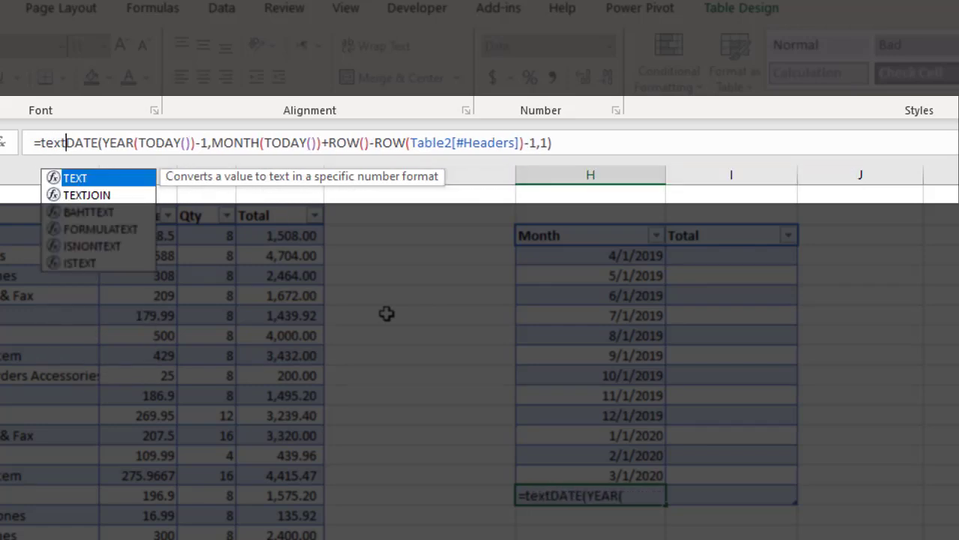
pyautogui.press('Tab')
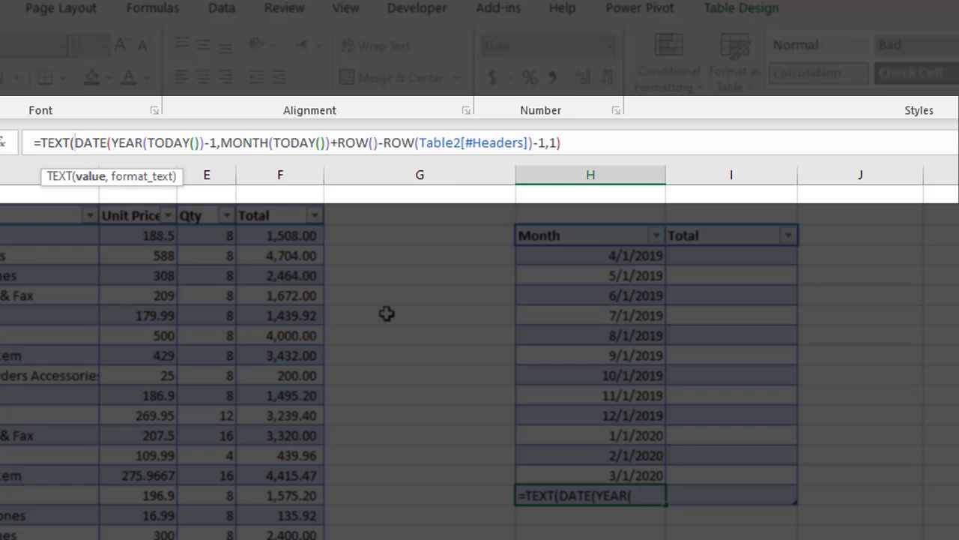
# Complete the TEXT formula in H16 with the format "mmm-yy" and enter it for the Month column.
pyautogui.press('End')
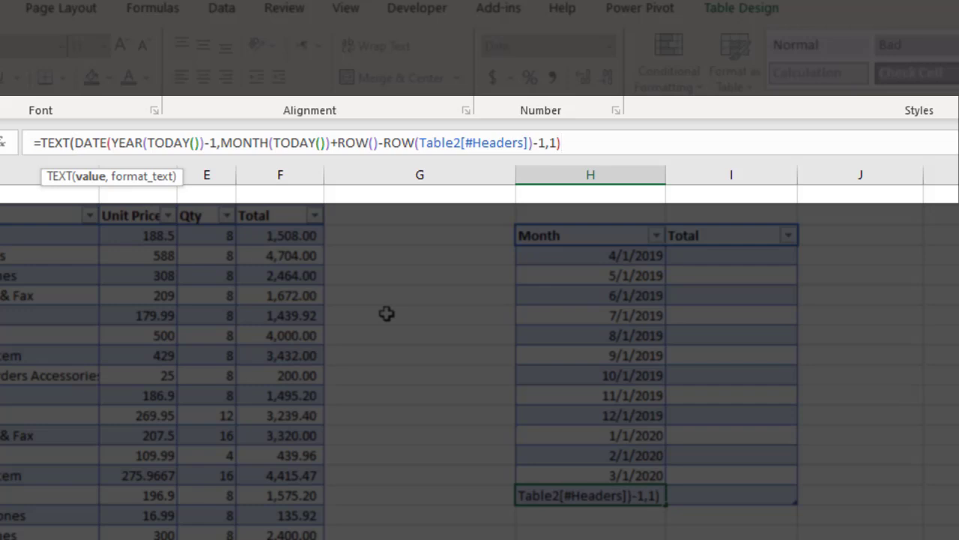
pyautogui.write(',')
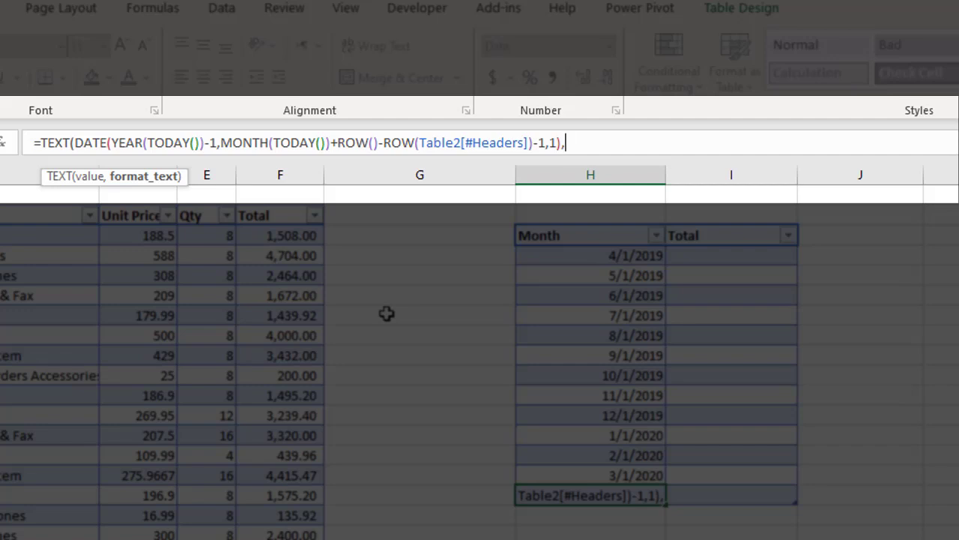
pyautogui.write('"')
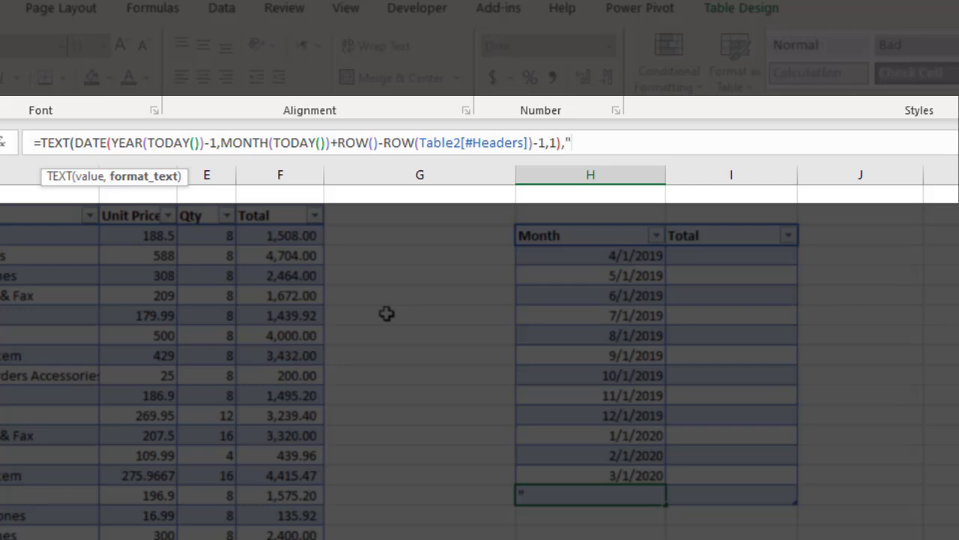
pyautogui.write('mmm')
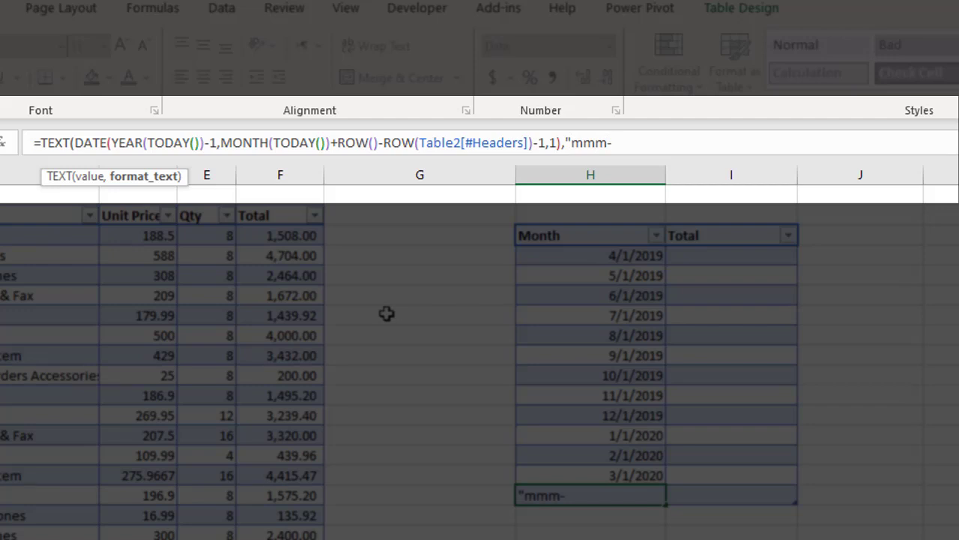
pyautogui.write('-yy")')
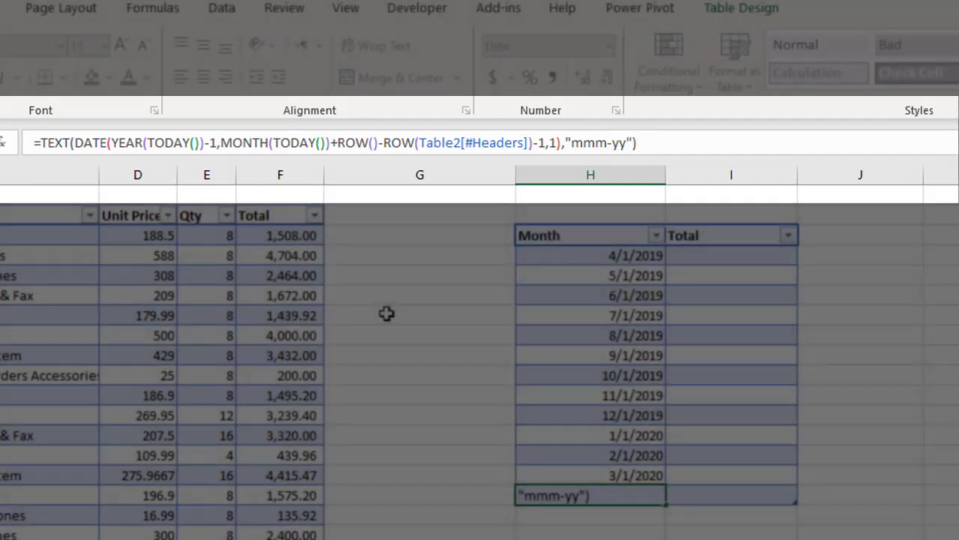
pyautogui.press('Return')
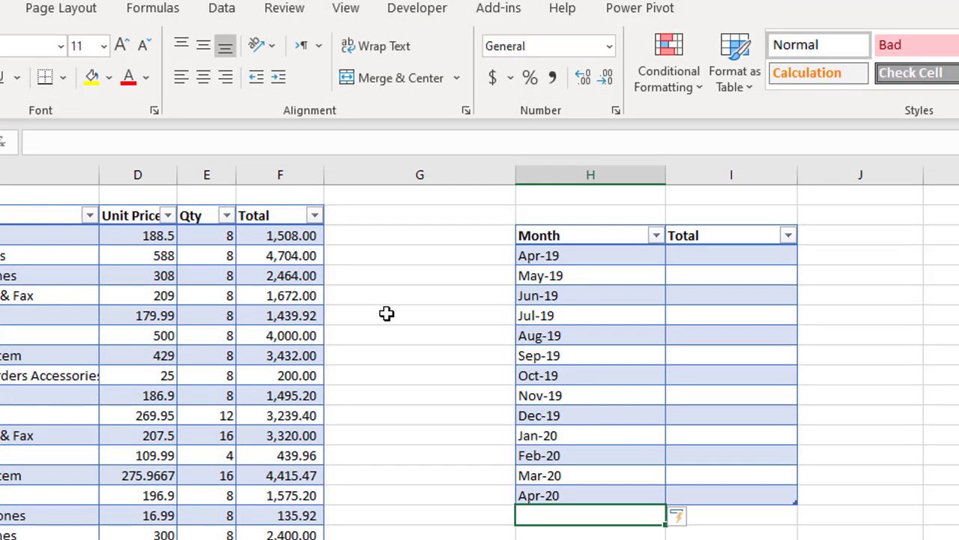
pyautogui.click(598, 259)
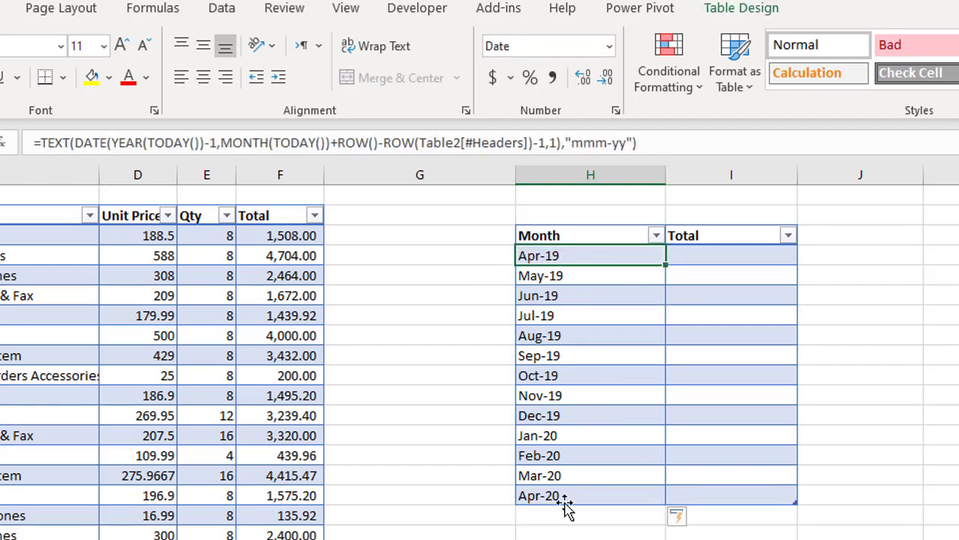
pyautogui.click(589, 496)
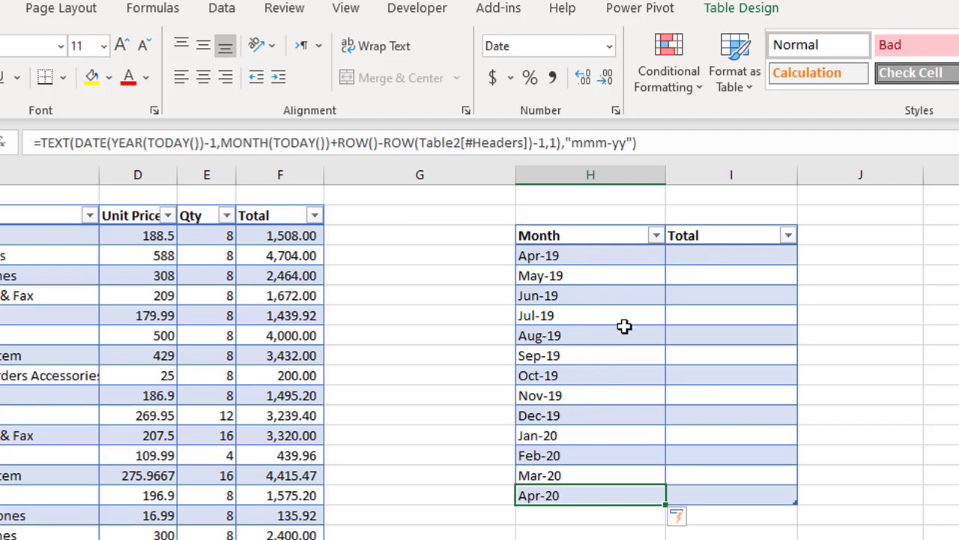
pyautogui.click(709, 255)
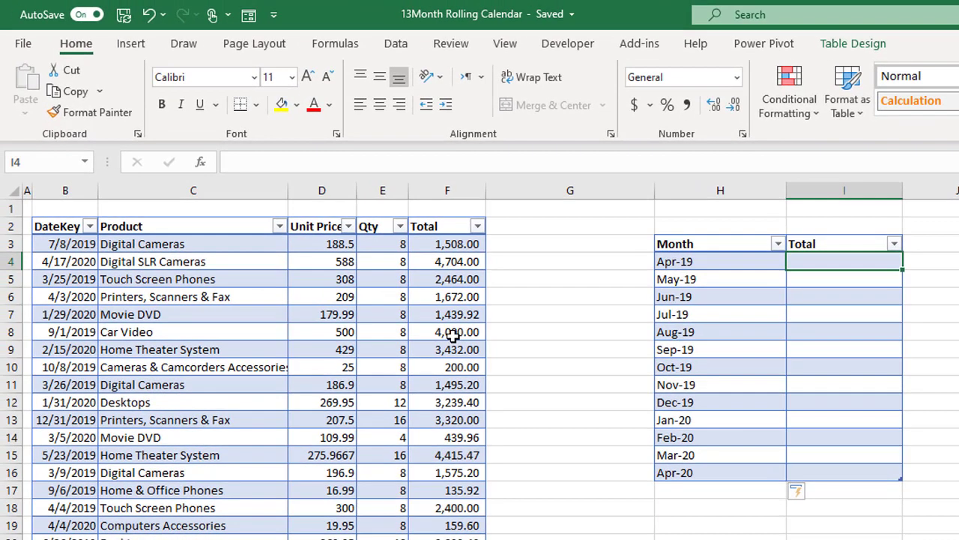
pyautogui.click(454, 335)
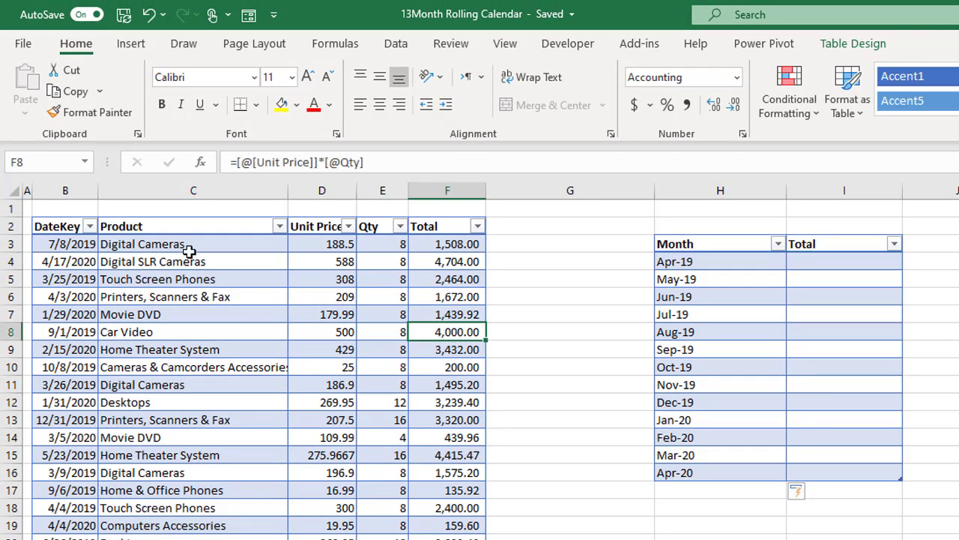
pyautogui.click(208, 217)
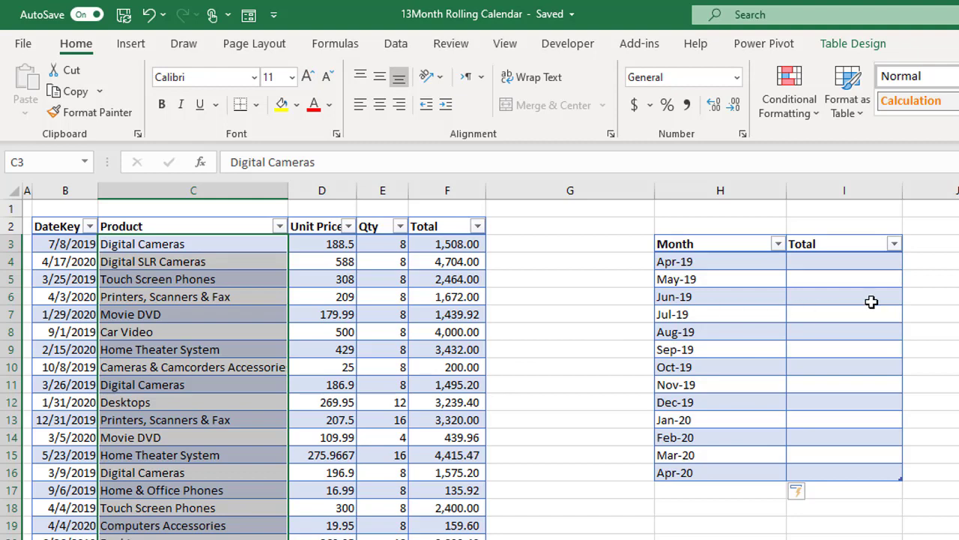
# Widen the calendar table's Total column to make room for a long formula.
pyautogui.click(825, 260)
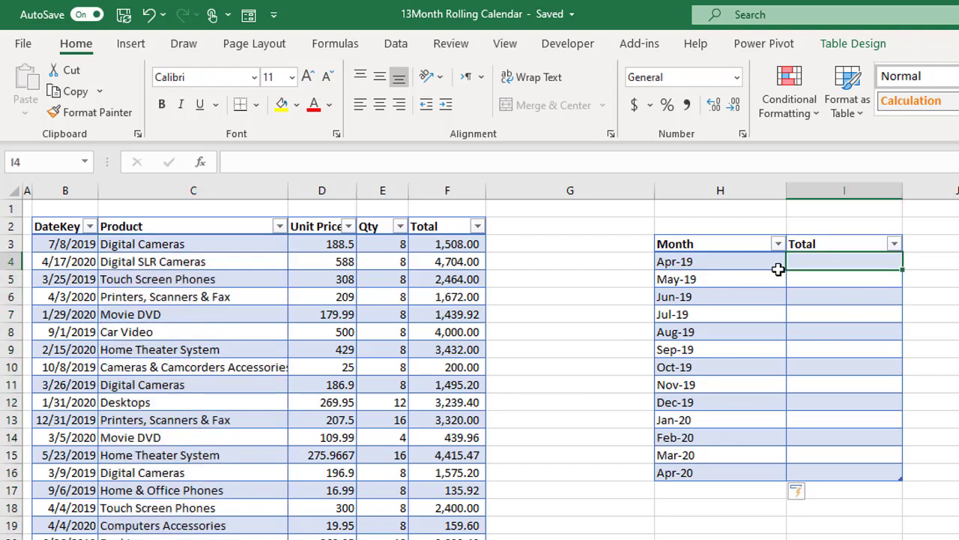
pyautogui.moveTo(903, 193); pyautogui.dragTo(958, 194)
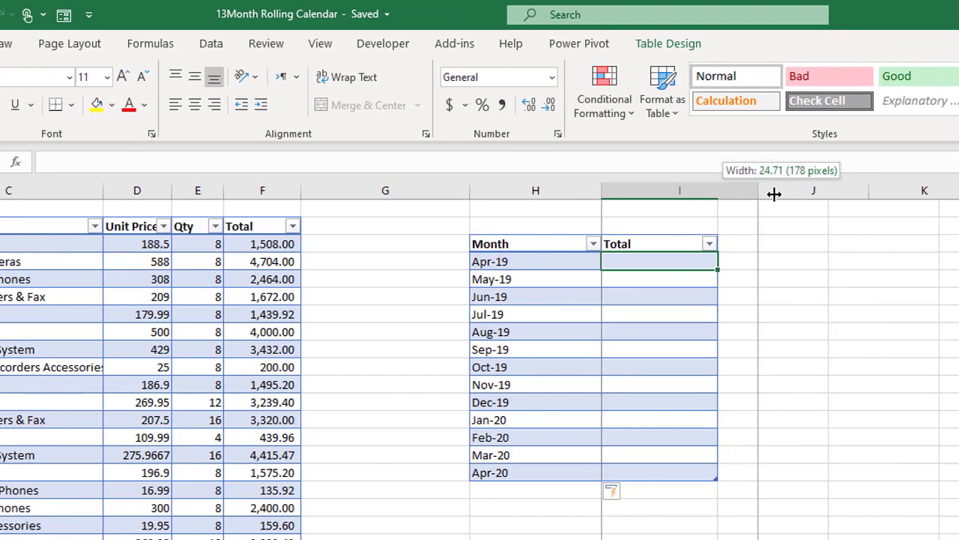
pyautogui.moveTo(772, 194); pyautogui.dragTo(772, 194)
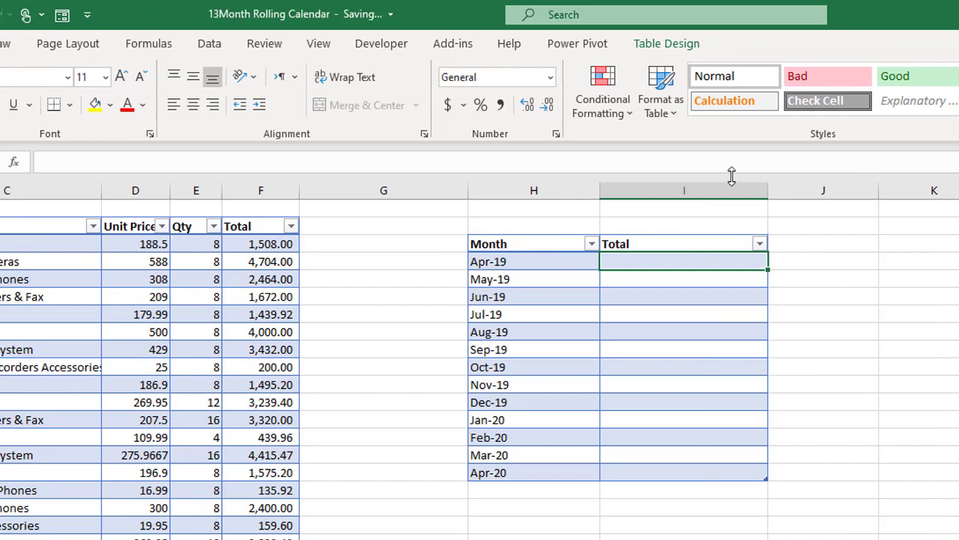
pyautogui.moveTo(769, 190); pyautogui.dragTo(942, 194)
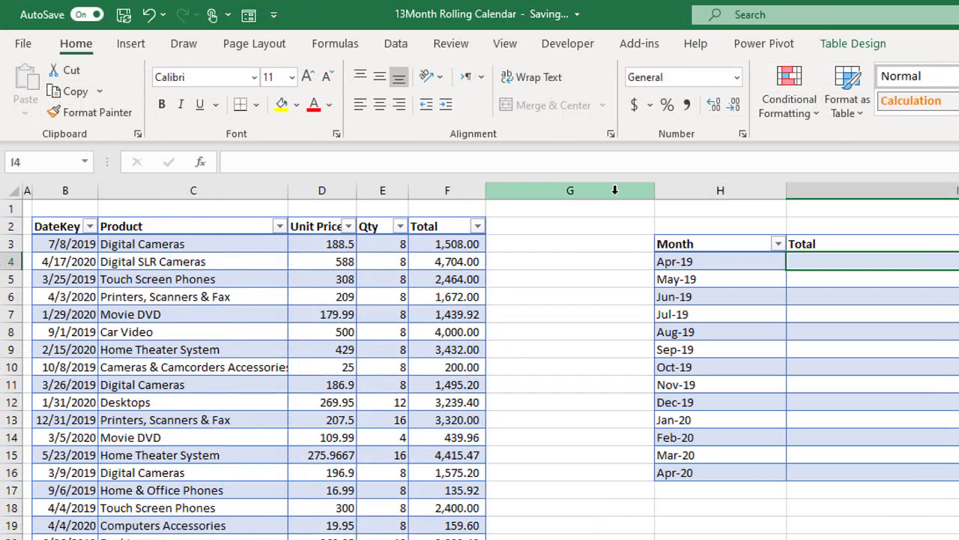
# Insert a new column G directly after the sales table's Total column and enter the header MonthYear in G2.
pyautogui.rightClick(430, 191)
pyautogui.click(665, 335)
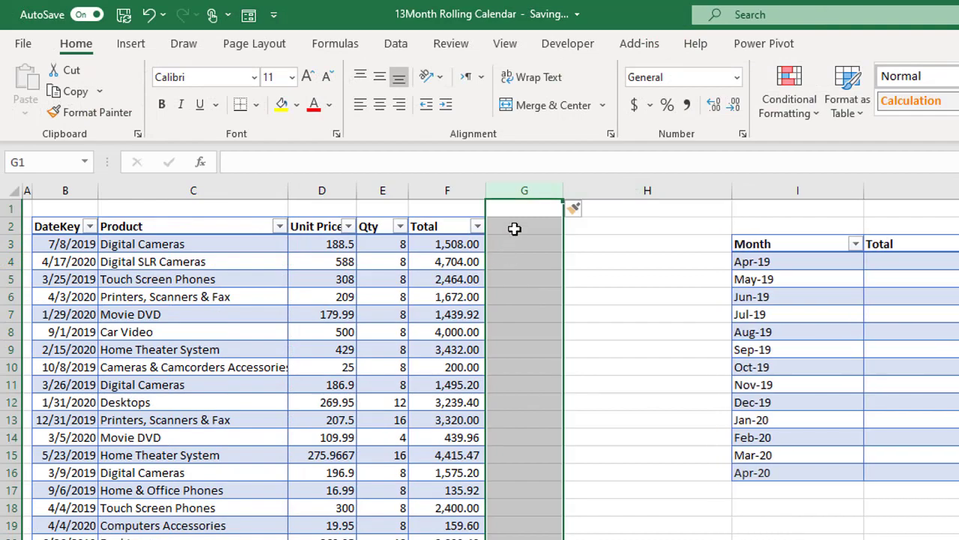
pyautogui.press('Down')
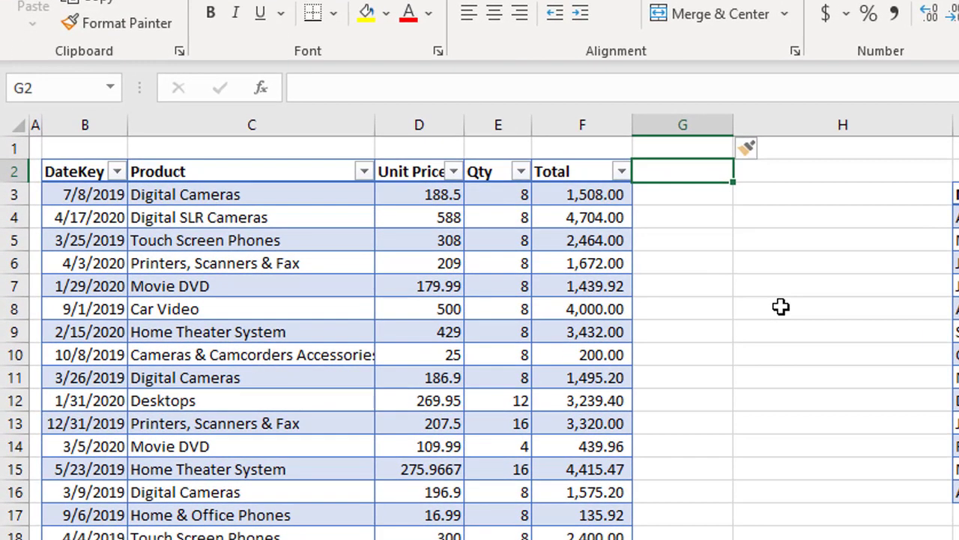
pyautogui.write('MOnth')
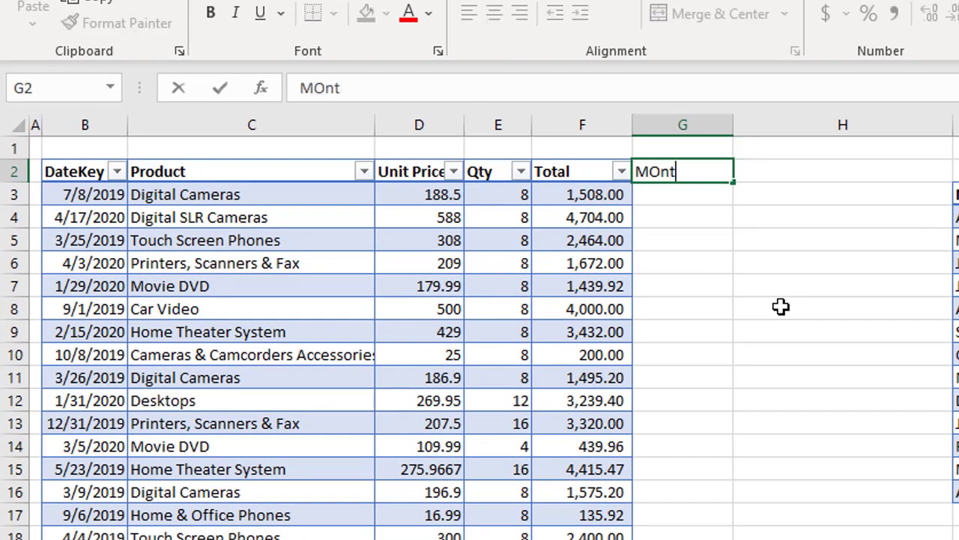
pyautogui.press('BackSpace')
pyautogui.press('BackSpace')
pyautogui.press('BackSpace')
pyautogui.press('BackSpace')
pyautogui.write('on')
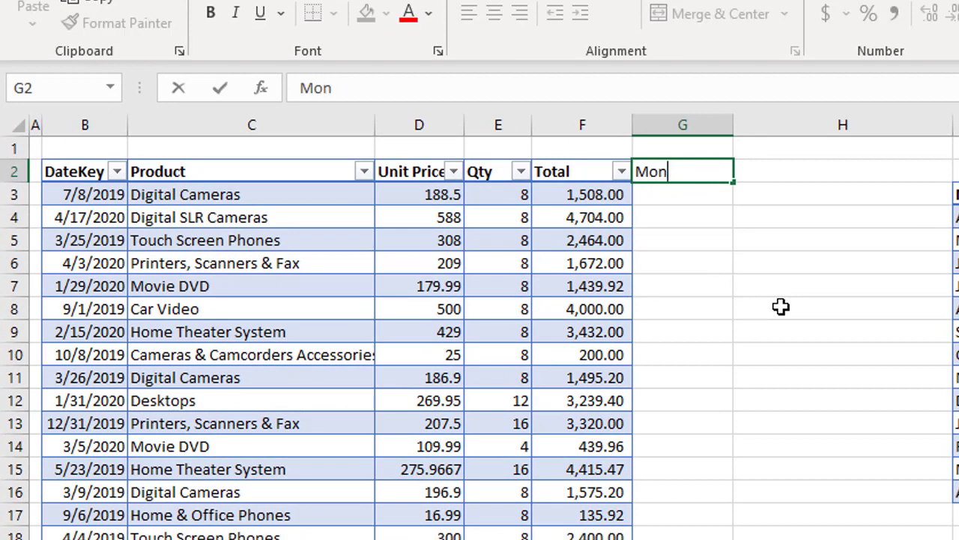
pyautogui.write('thYear')
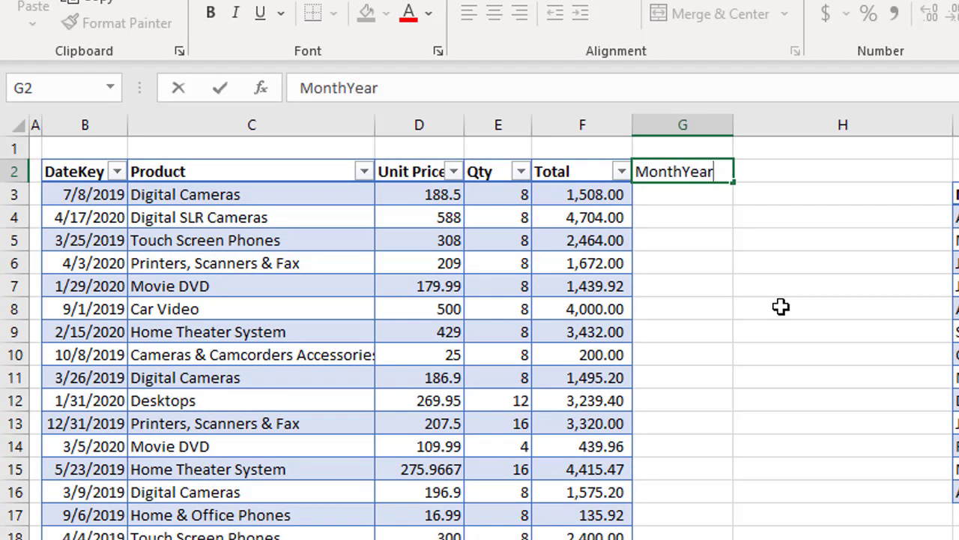
pyautogui.press('Return')
pyautogui.write('=')
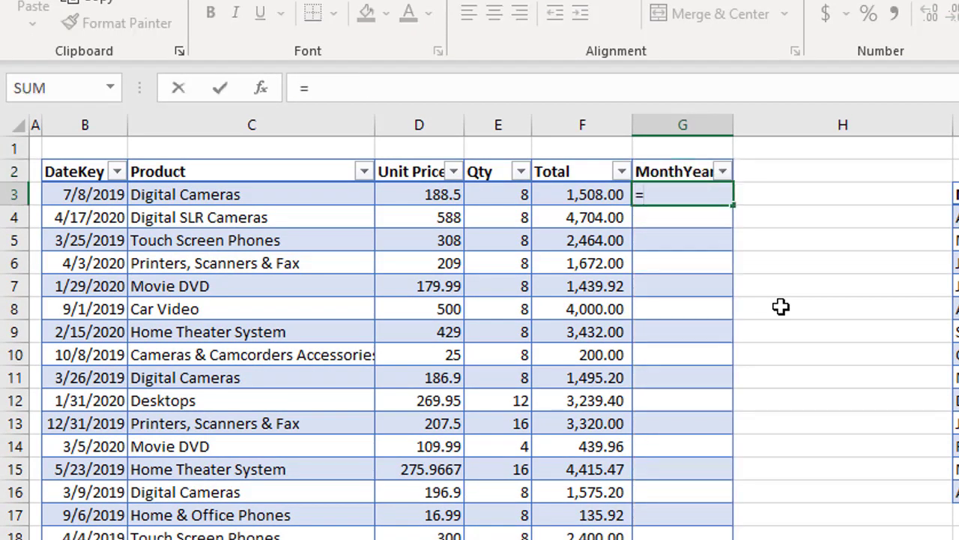
pyautogui.write('tetx')
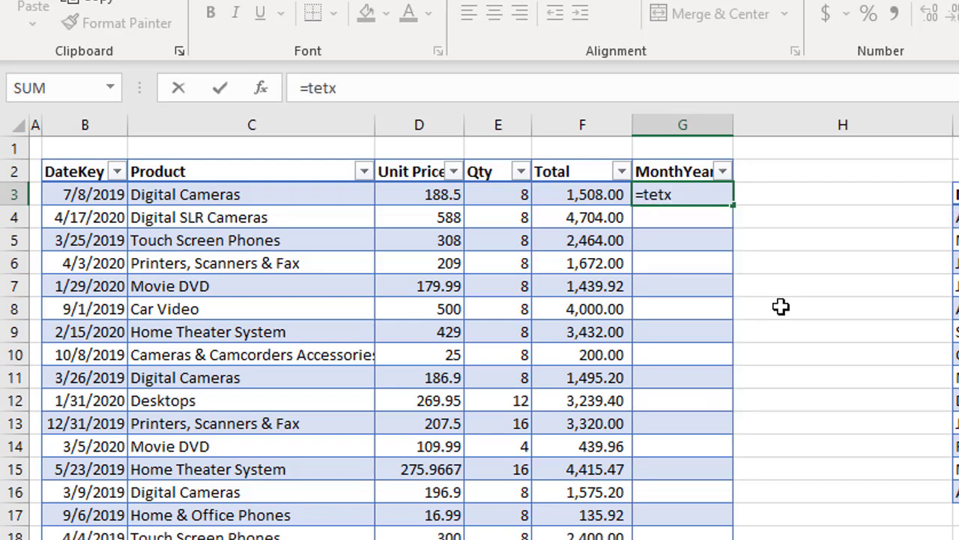
pyautogui.press('BackSpace')
pyautogui.press('BackSpace')
pyautogui.press('Tab')
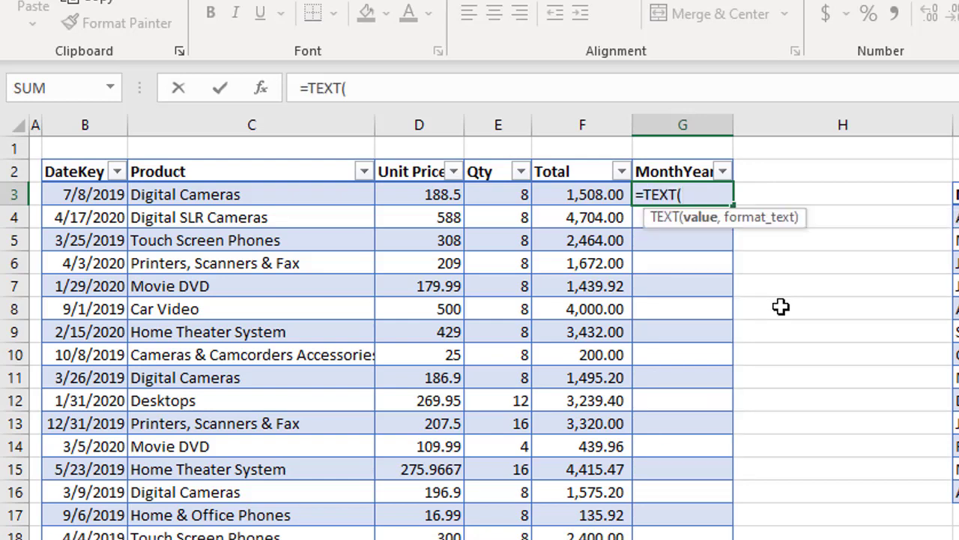
pyautogui.click(112, 196)
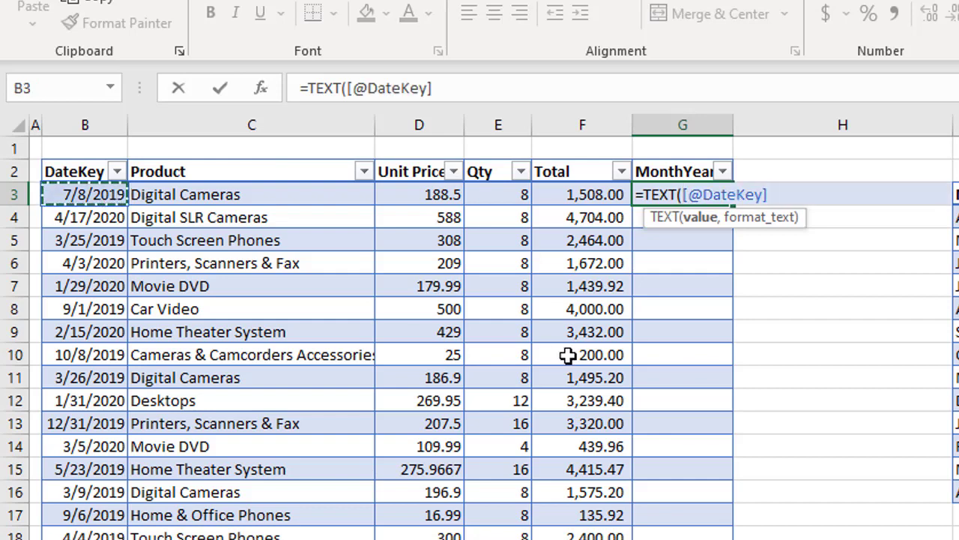
pyautogui.write(',"')
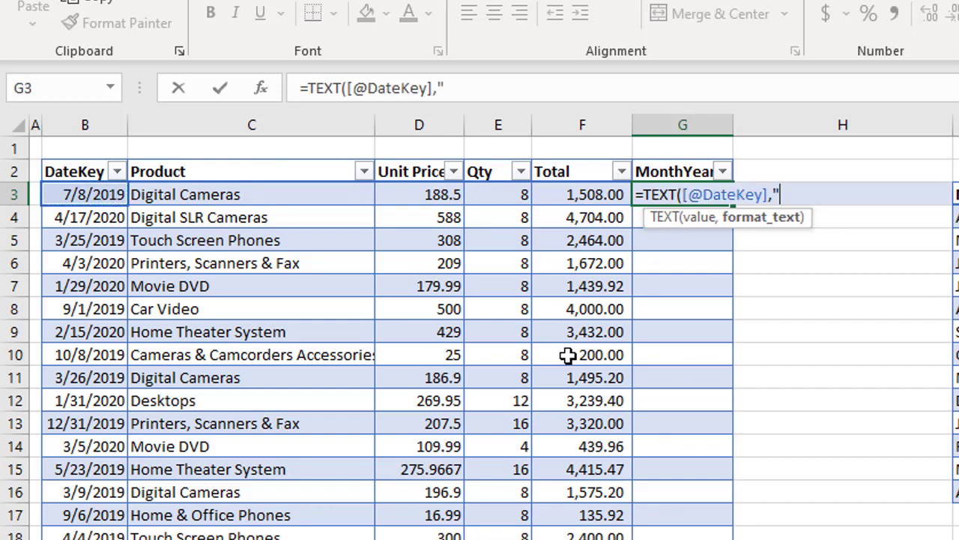
pyautogui.write('mmm')
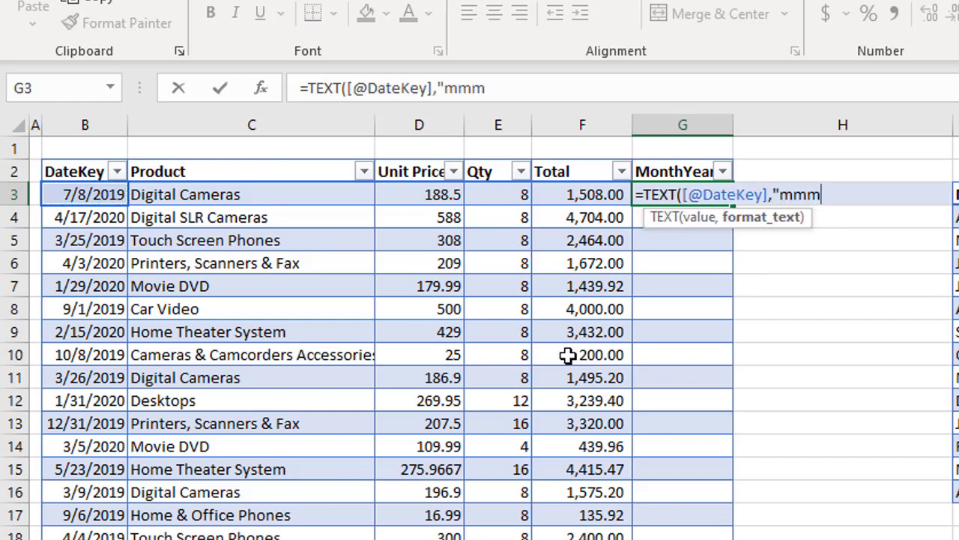
pyautogui.write('-yy"')
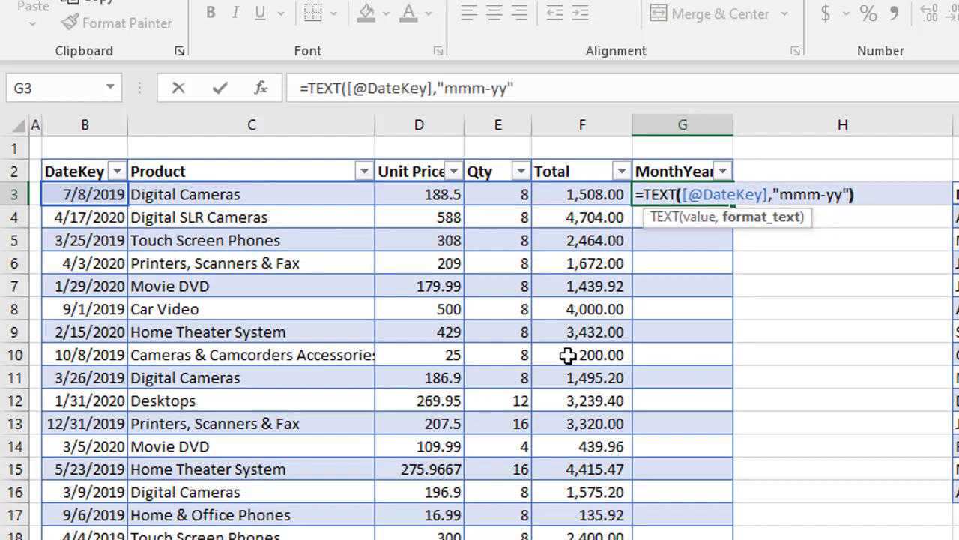
pyautogui.write(')')
pyautogui.press('Return')
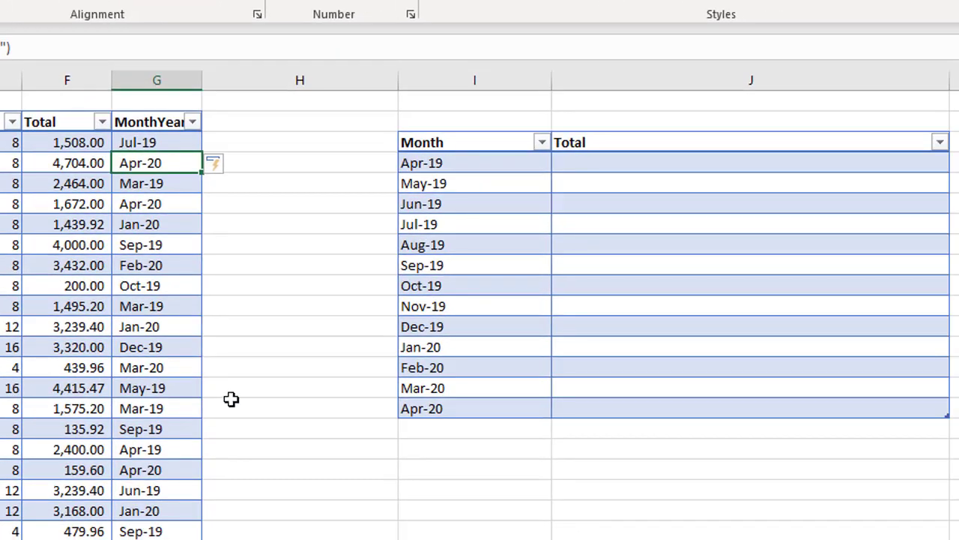
pyautogui.click(616, 162)
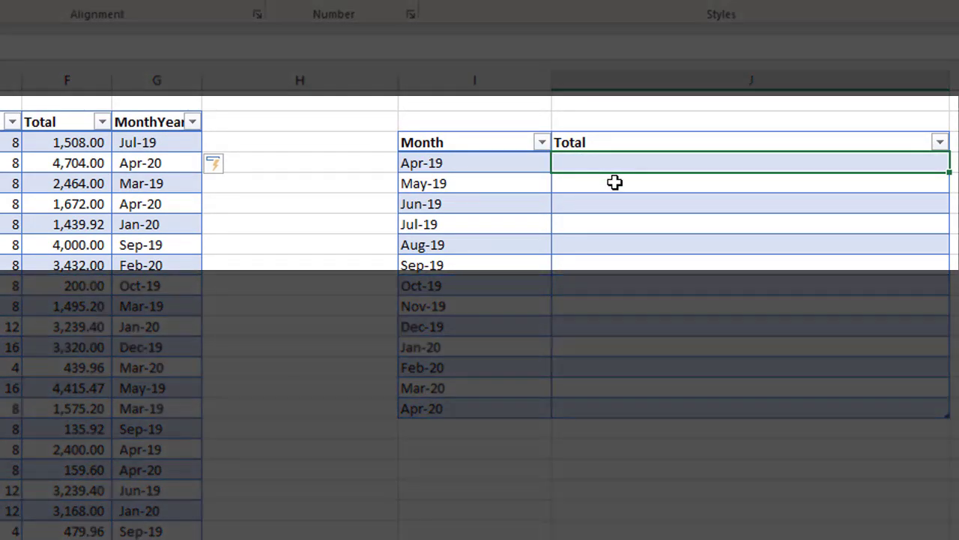
pyautogui.write('=sumif')
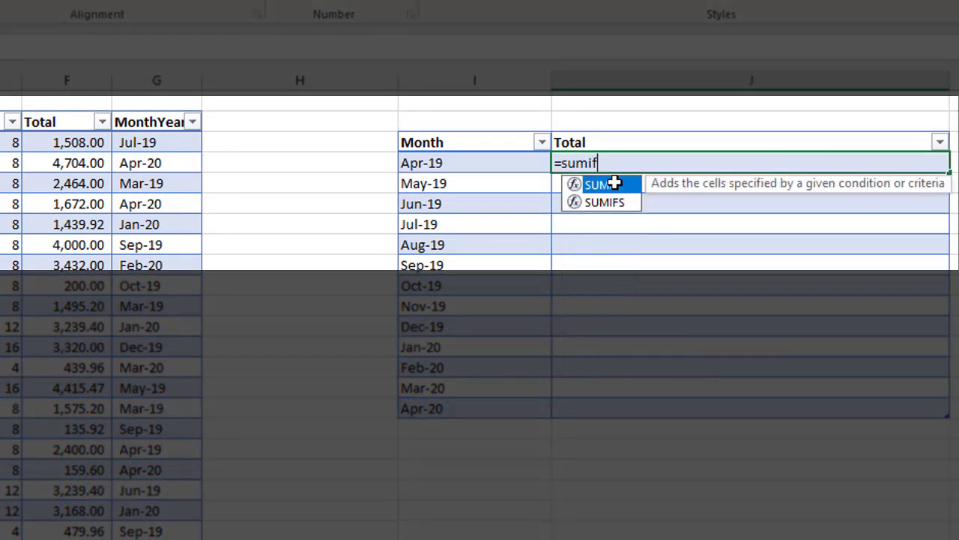
pyautogui.press('Tab')
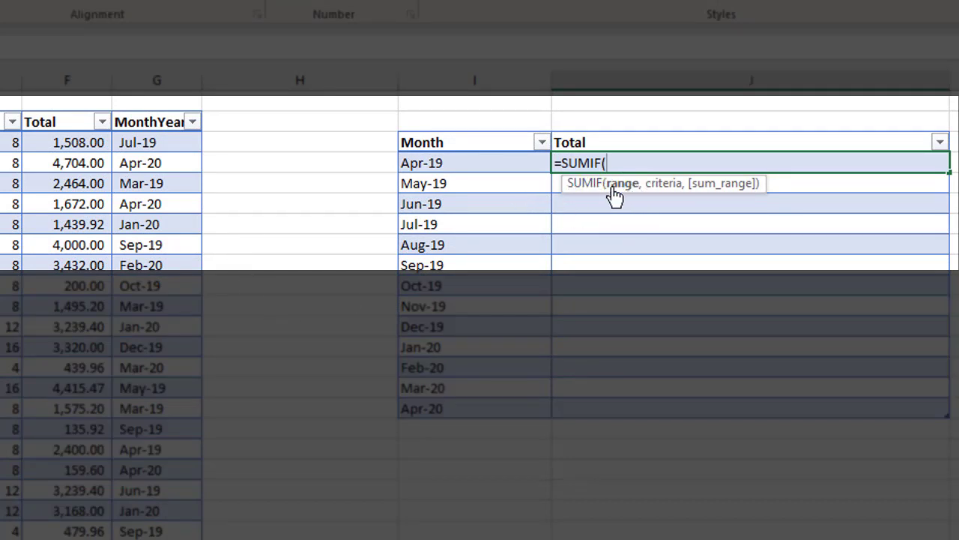
pyautogui.click(156, 116)
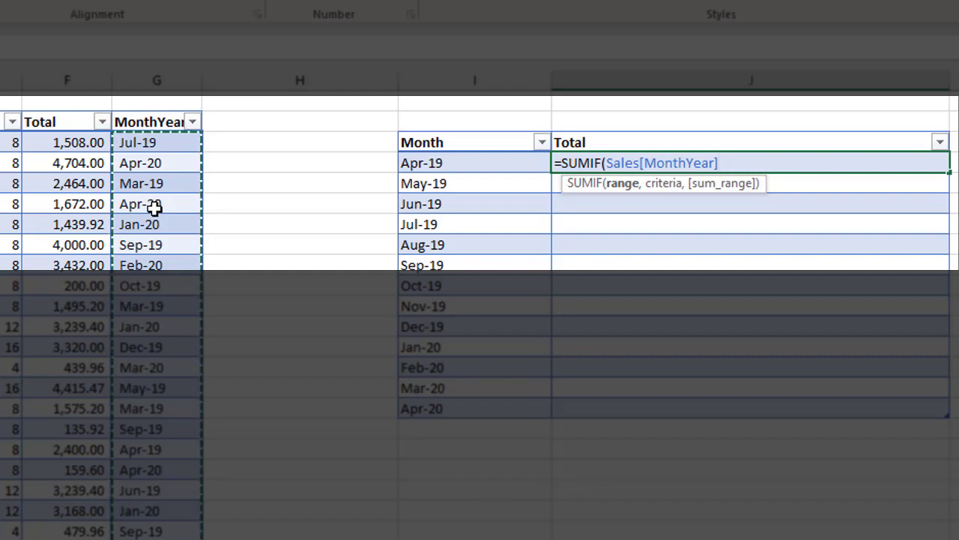
pyautogui.write(',')
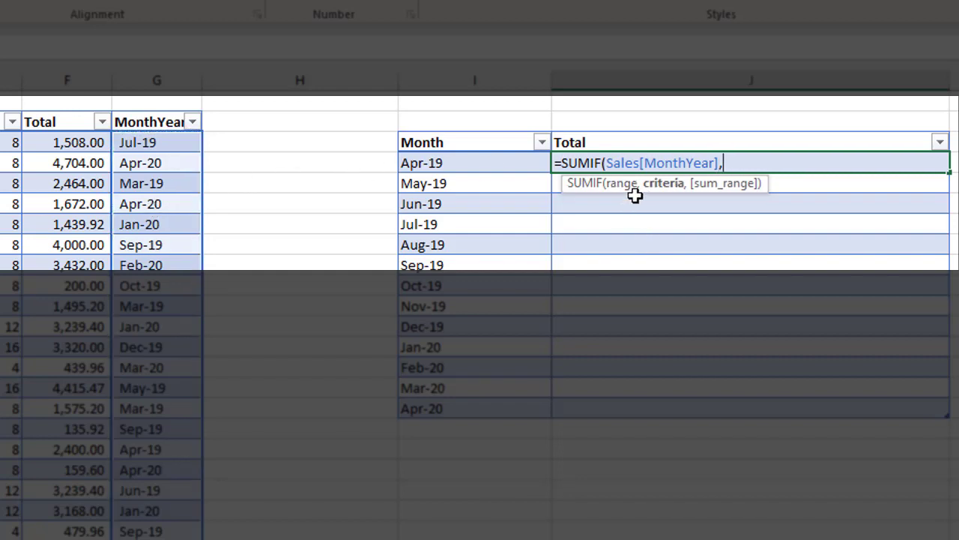
pyautogui.click(463, 162)
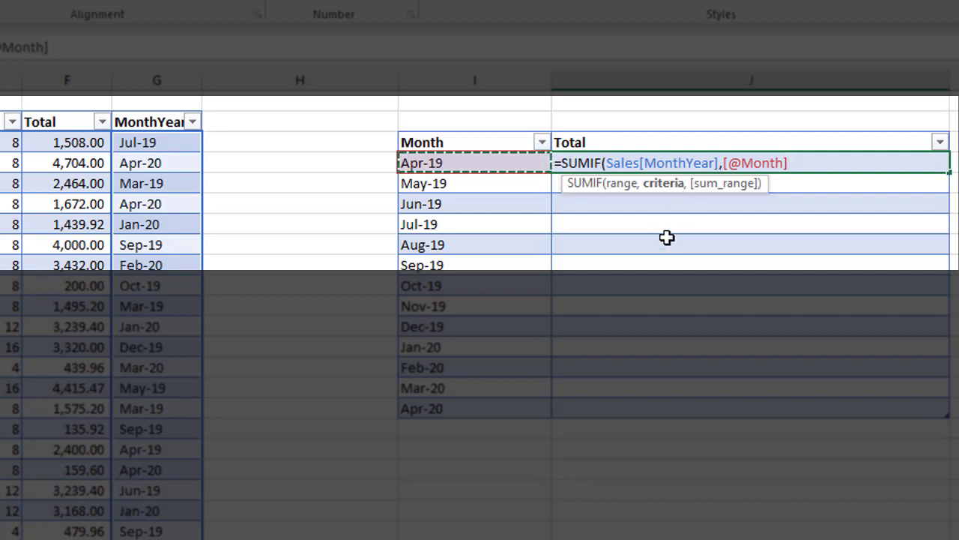
pyautogui.write(',')
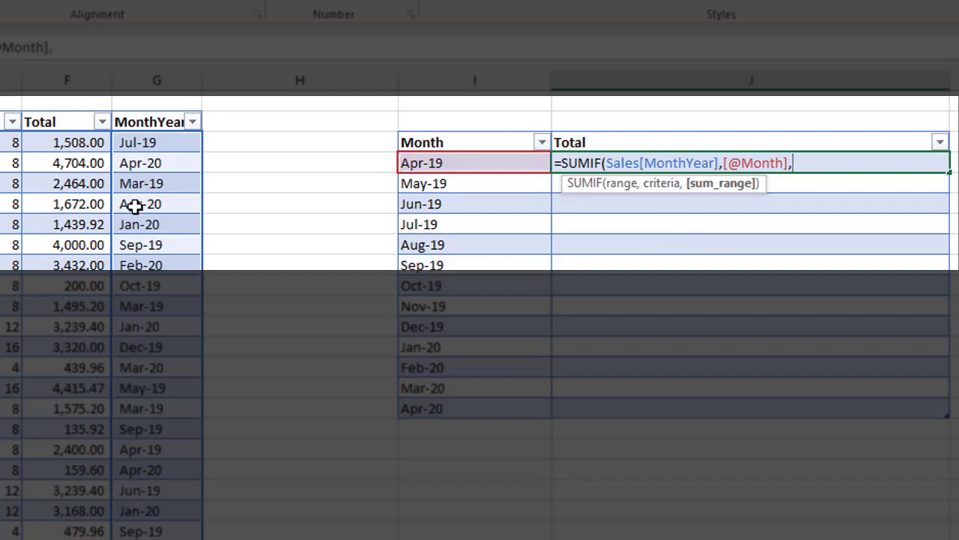
pyautogui.click(47, 117)
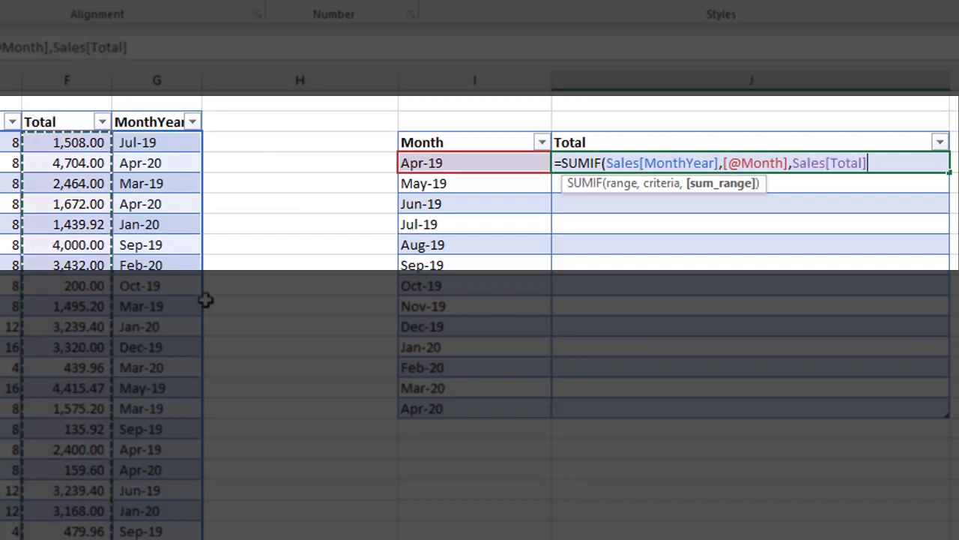
pyautogui.write(')')
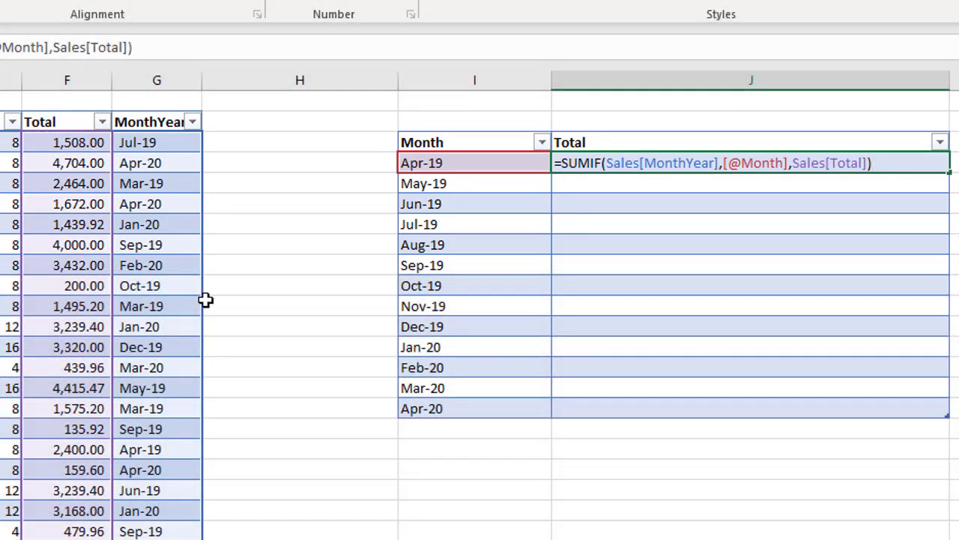
pyautogui.press('Return')
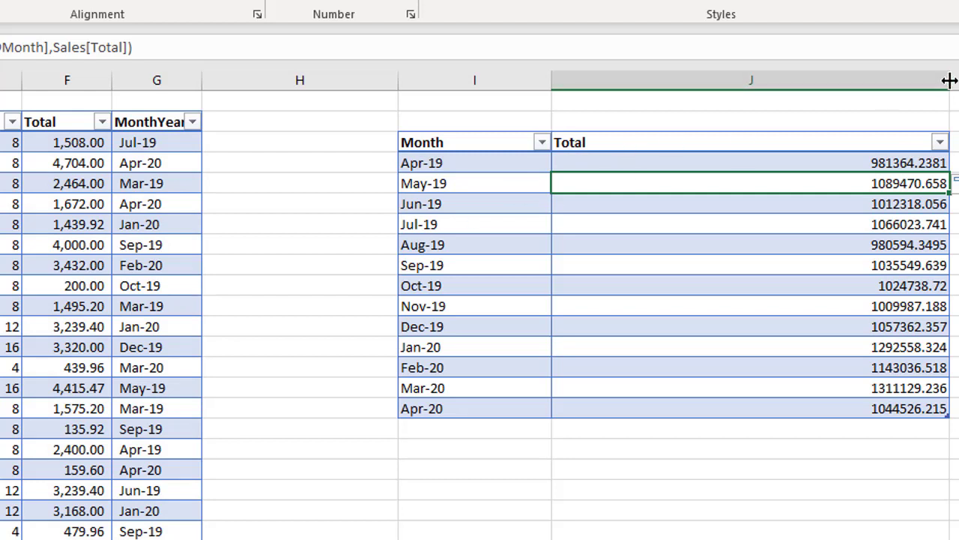
# Apply the comma number style to the calendar table's Total values and narrow column J to fit them.
pyautogui.moveTo(949, 80); pyautogui.dragTo(713, 89)
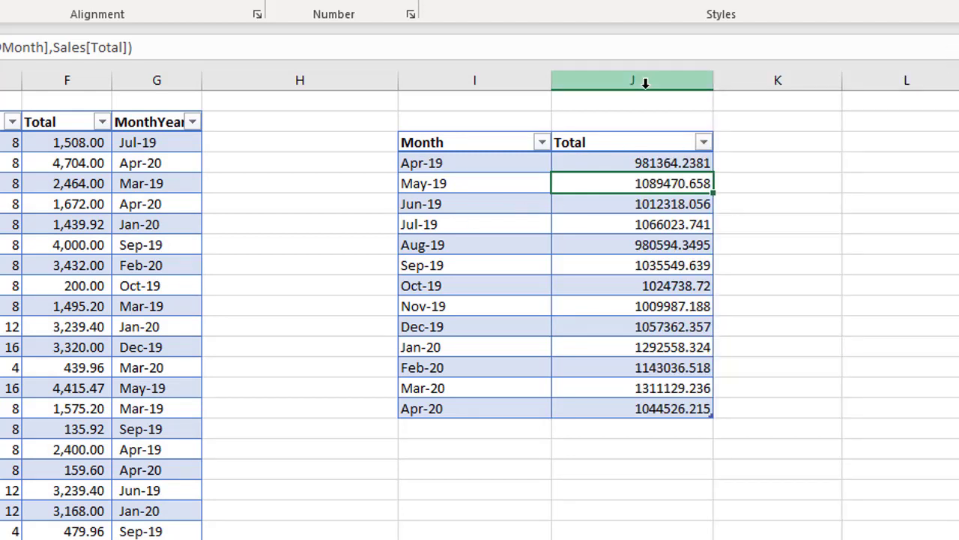
pyautogui.click(651, 131)
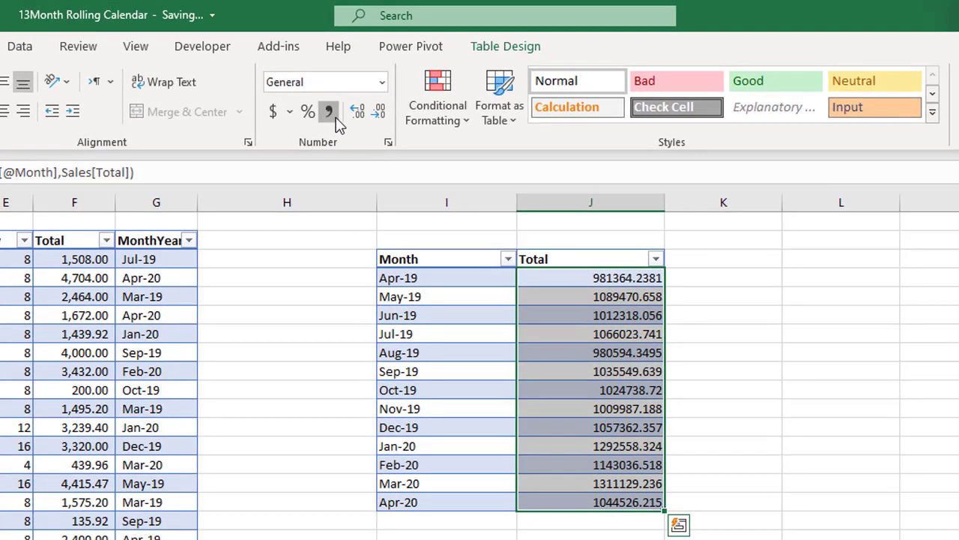
pyautogui.click(328, 111)
pyautogui.moveTo(659, 201); pyautogui.dragTo(611, 203)
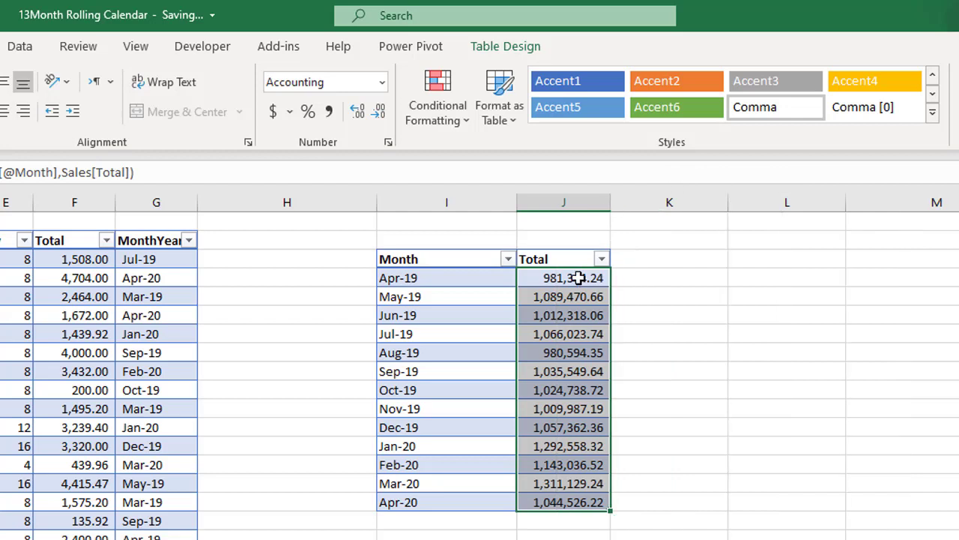
# Insert a 2-D line chart with markers from the calendar table's Month and Total data.
pyautogui.click(469, 282)
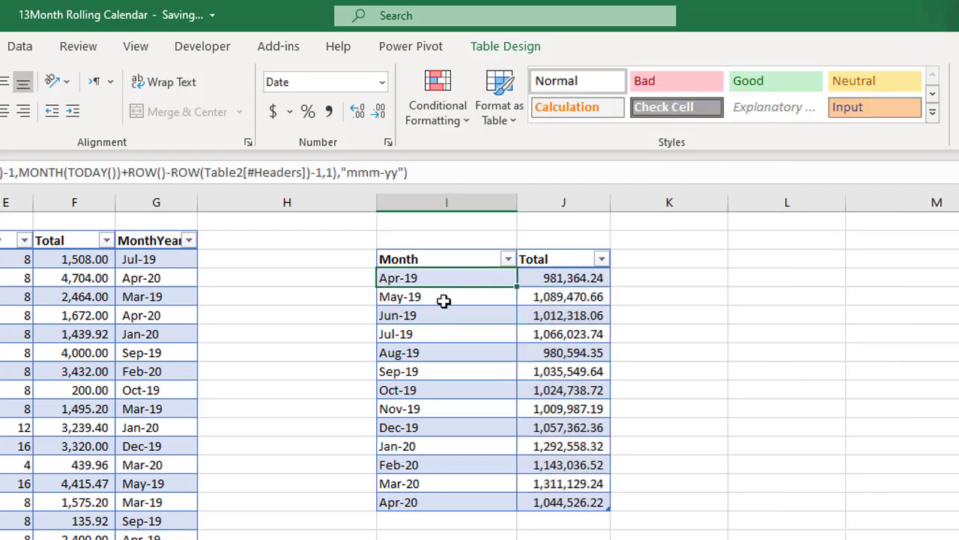
pyautogui.click(381, 256)
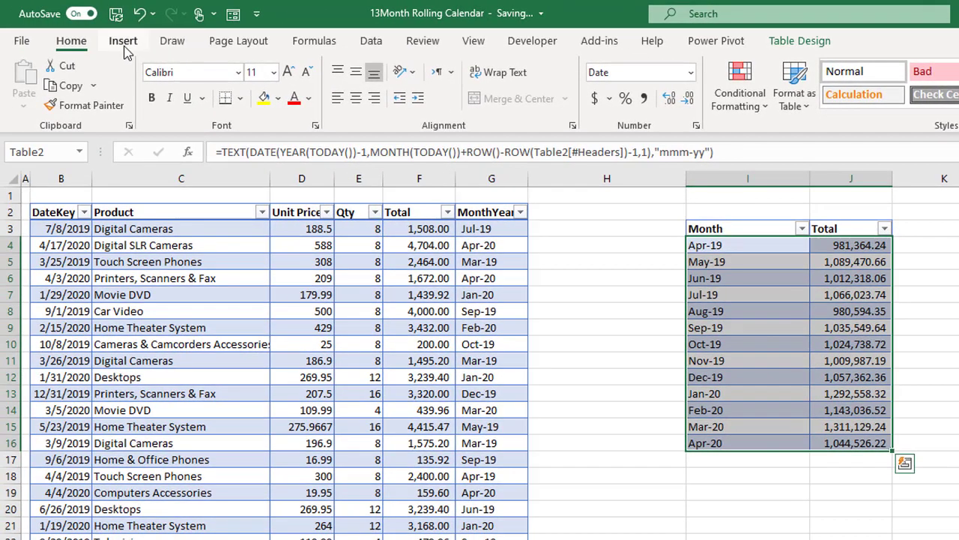
pyautogui.click(124, 45)
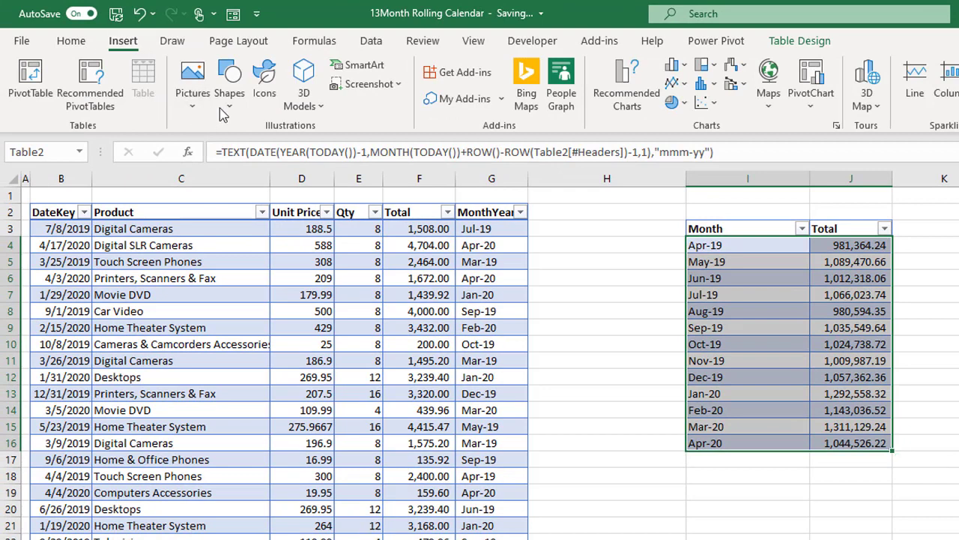
pyautogui.click(675, 83)
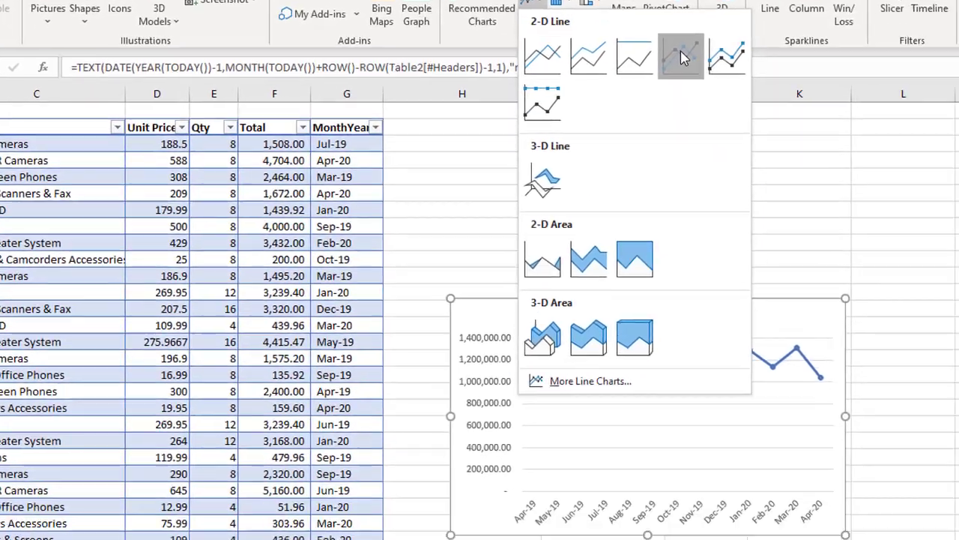
pyautogui.click(827, 139)
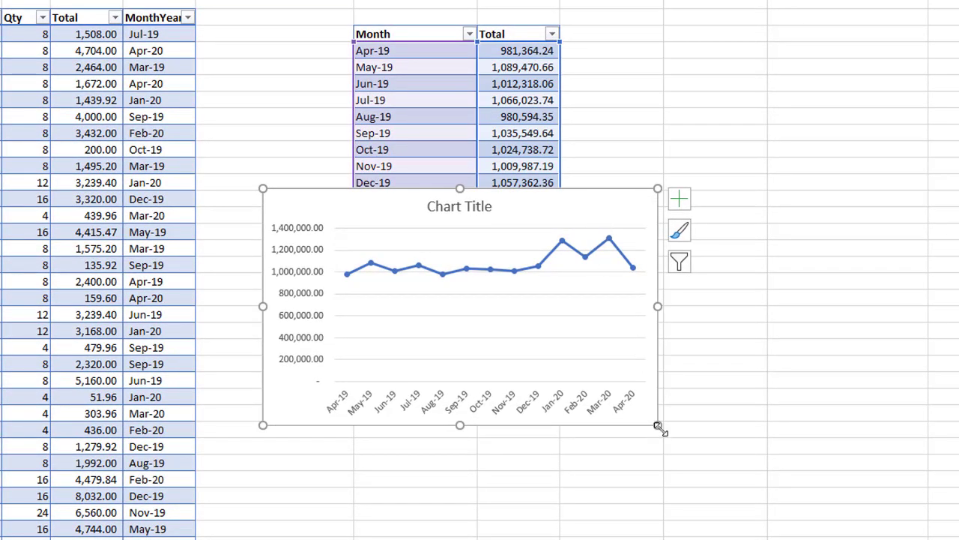
# Widen the line chart so the month labels fit horizontally, and set the vertical axis minimum to 600000.
pyautogui.moveTo(657, 425); pyautogui.dragTo(824, 402)
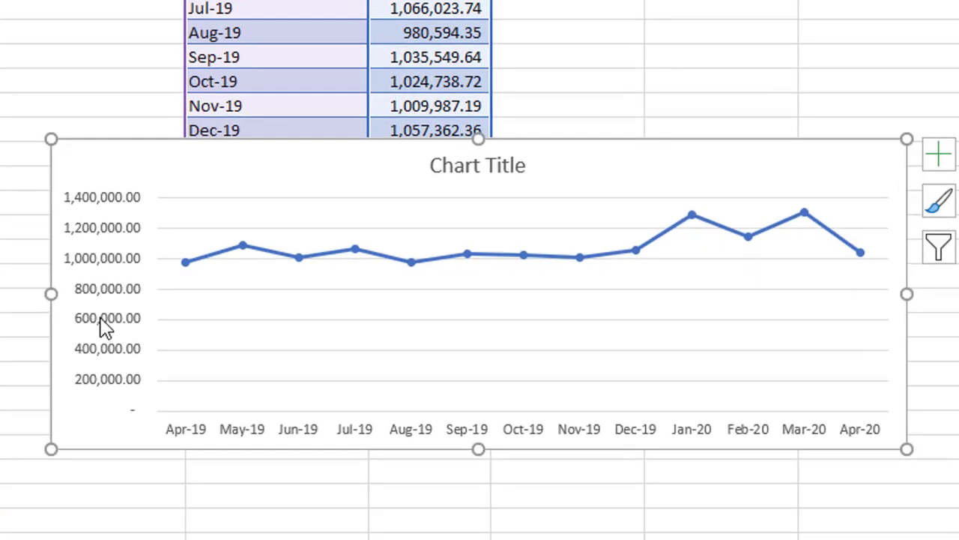
pyautogui.click(301, 312)
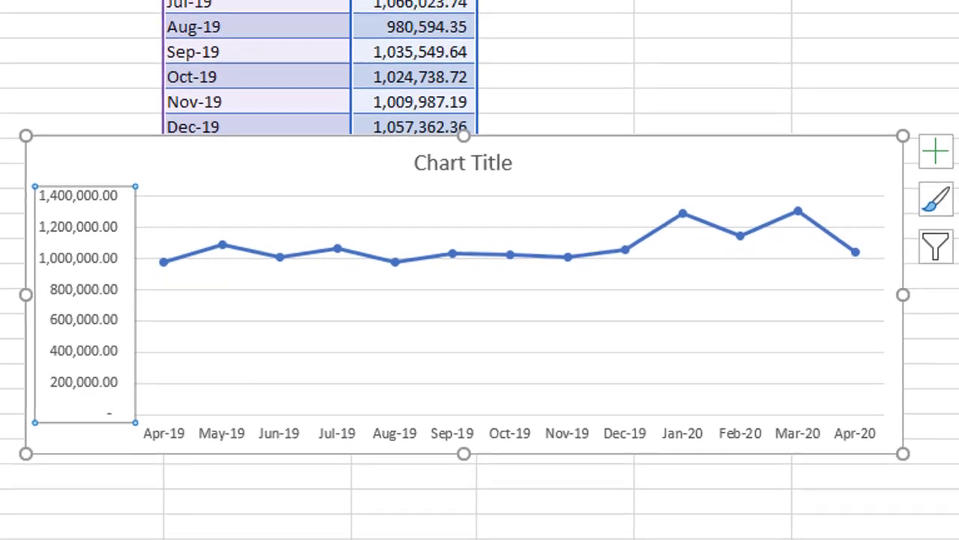
pyautogui.hotkey('ctrl', '1')
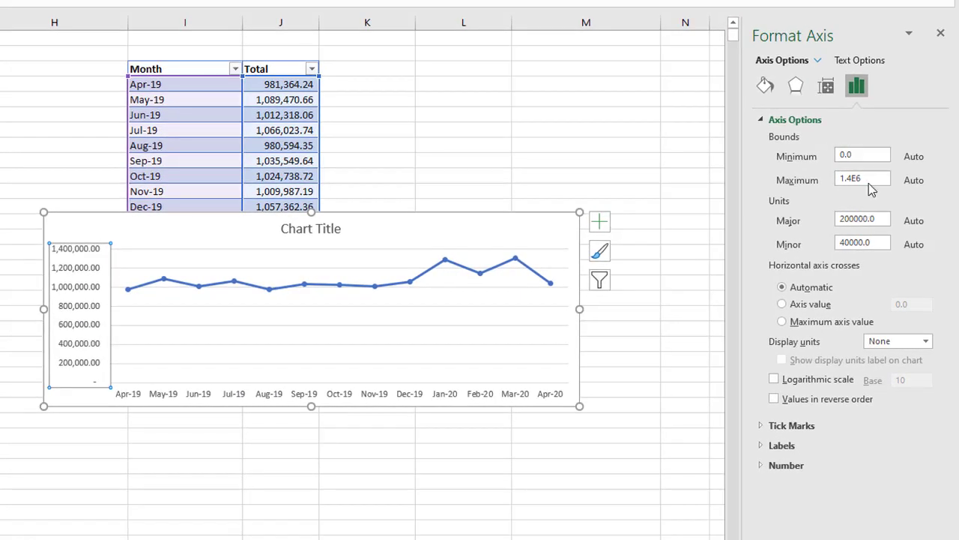
pyautogui.doubleClick(874, 154)
pyautogui.write('600000')
pyautogui.press('Return')
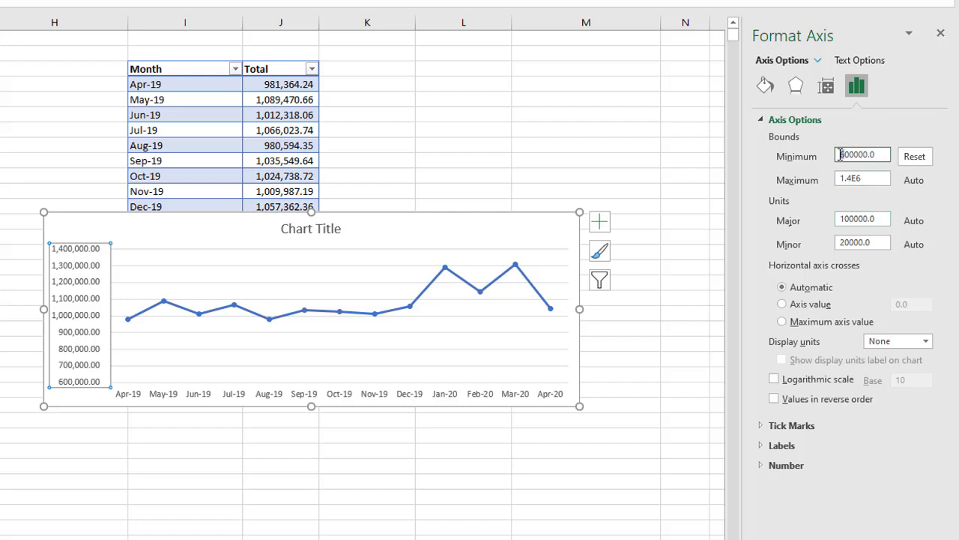
# Raise the minimum bound of the chart's vertical axis to 800000 and deselect the chart.
pyautogui.press('Delete')
pyautogui.write('8')
pyautogui.press('Return')
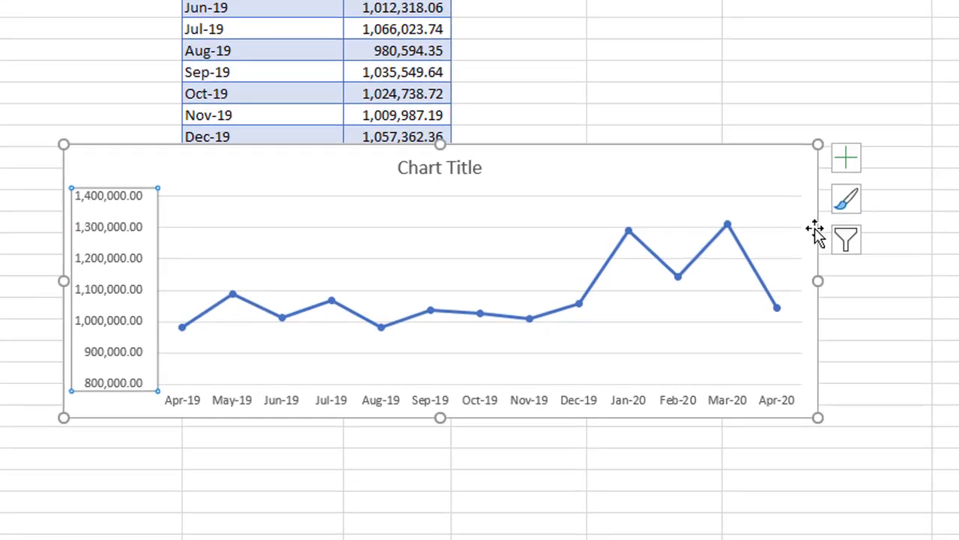
pyautogui.click(649, 459)
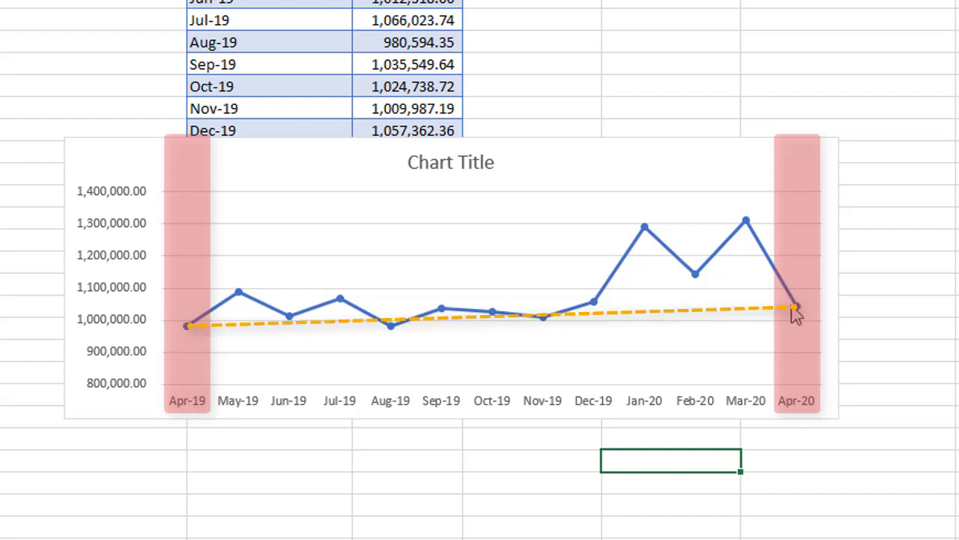
# Move the line chart down below the calendar table's Apr-20 row so it no longer covers the table, and deselect it.
pyautogui.moveTo(223, 330)
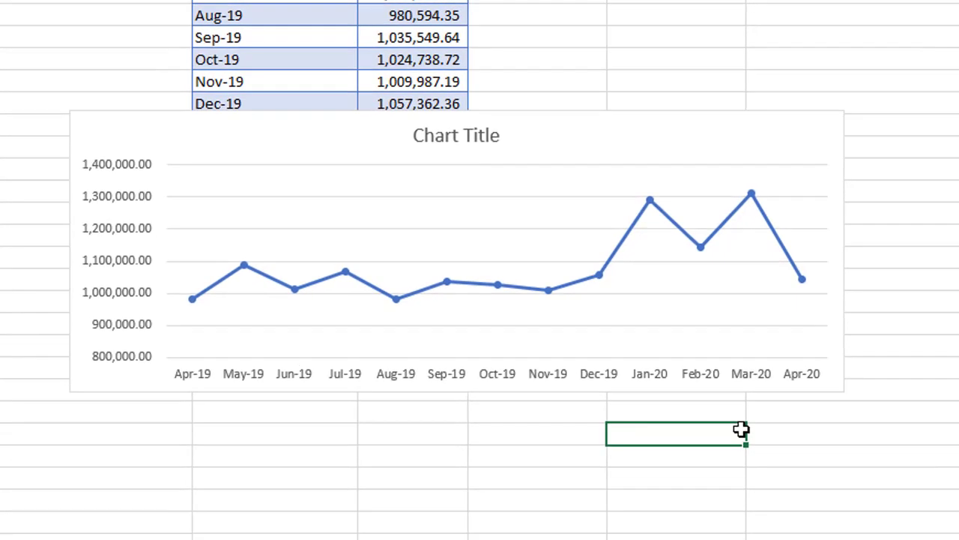
pyautogui.click(687, 187)
pyautogui.moveTo(703, 104); pyautogui.dragTo(687, 225)
pyautogui.click(712, 146)
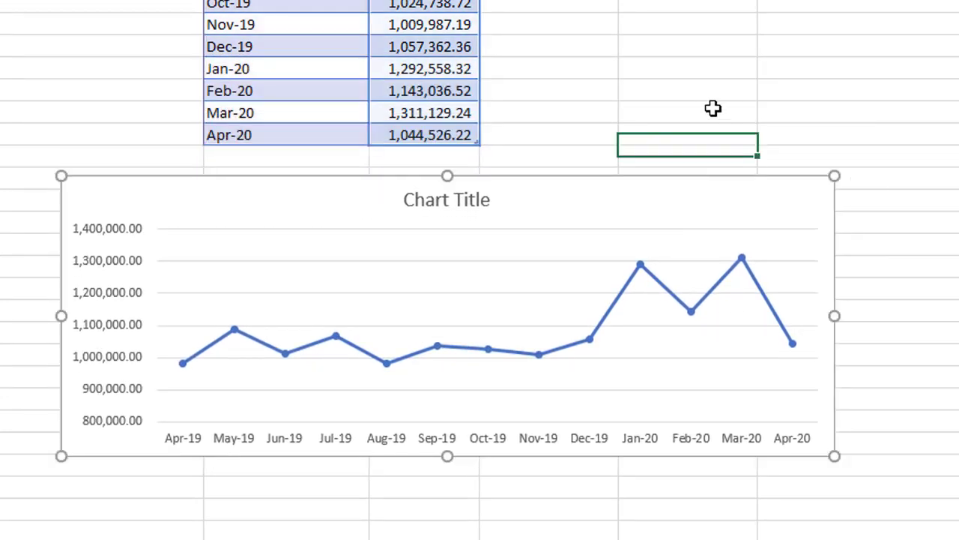
pyautogui.click(713, 108)
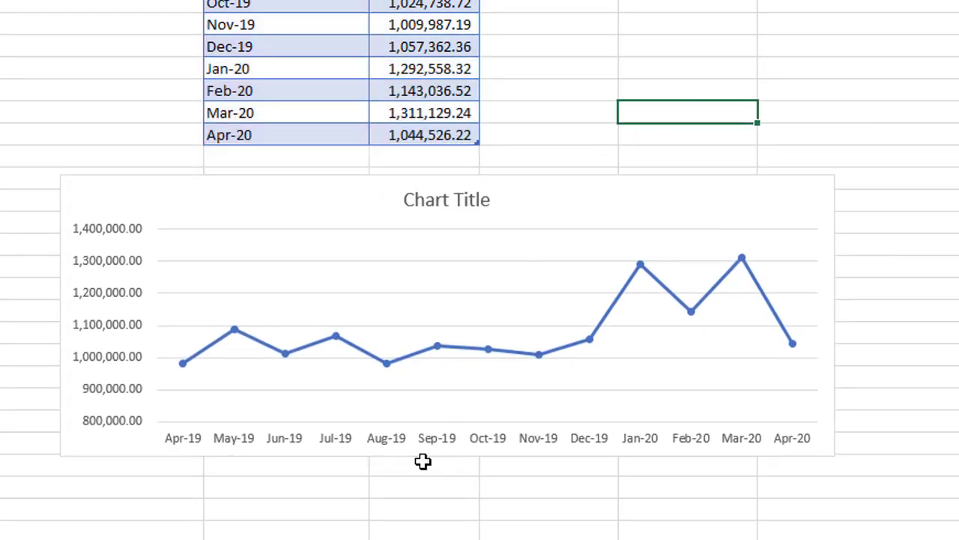